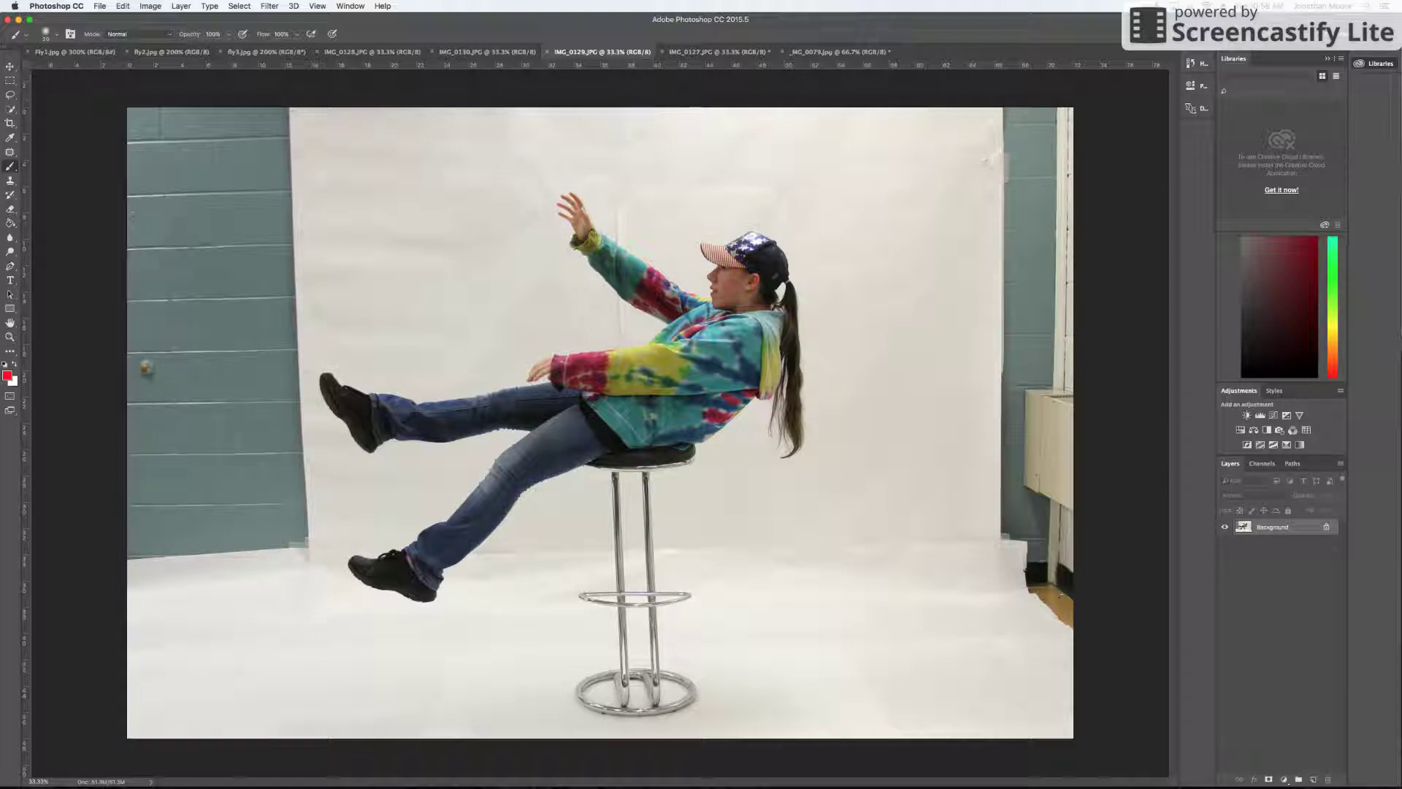
Compare the empty backdrop photo with the girl-on-stool photo.
left_click(697, 53)
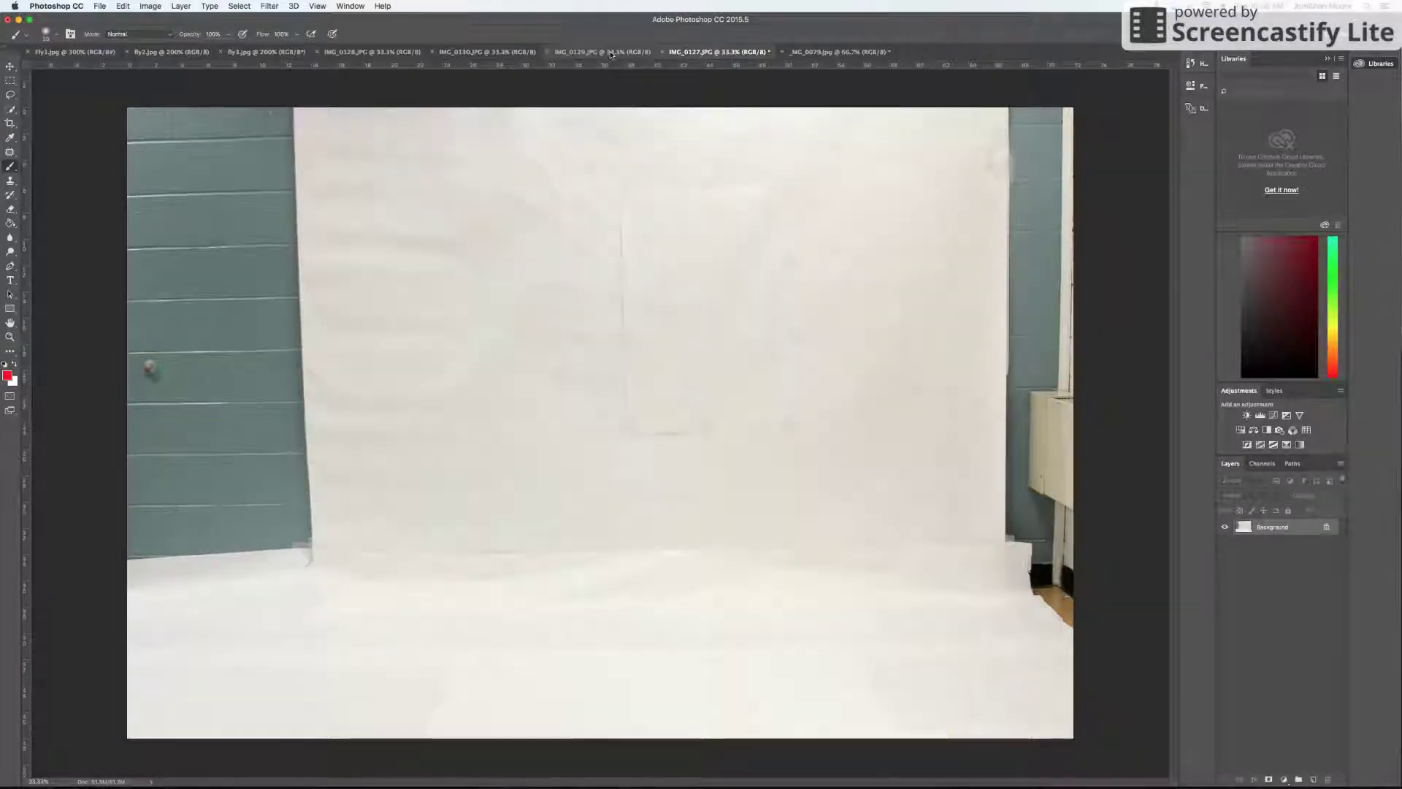
left_click(612, 53)
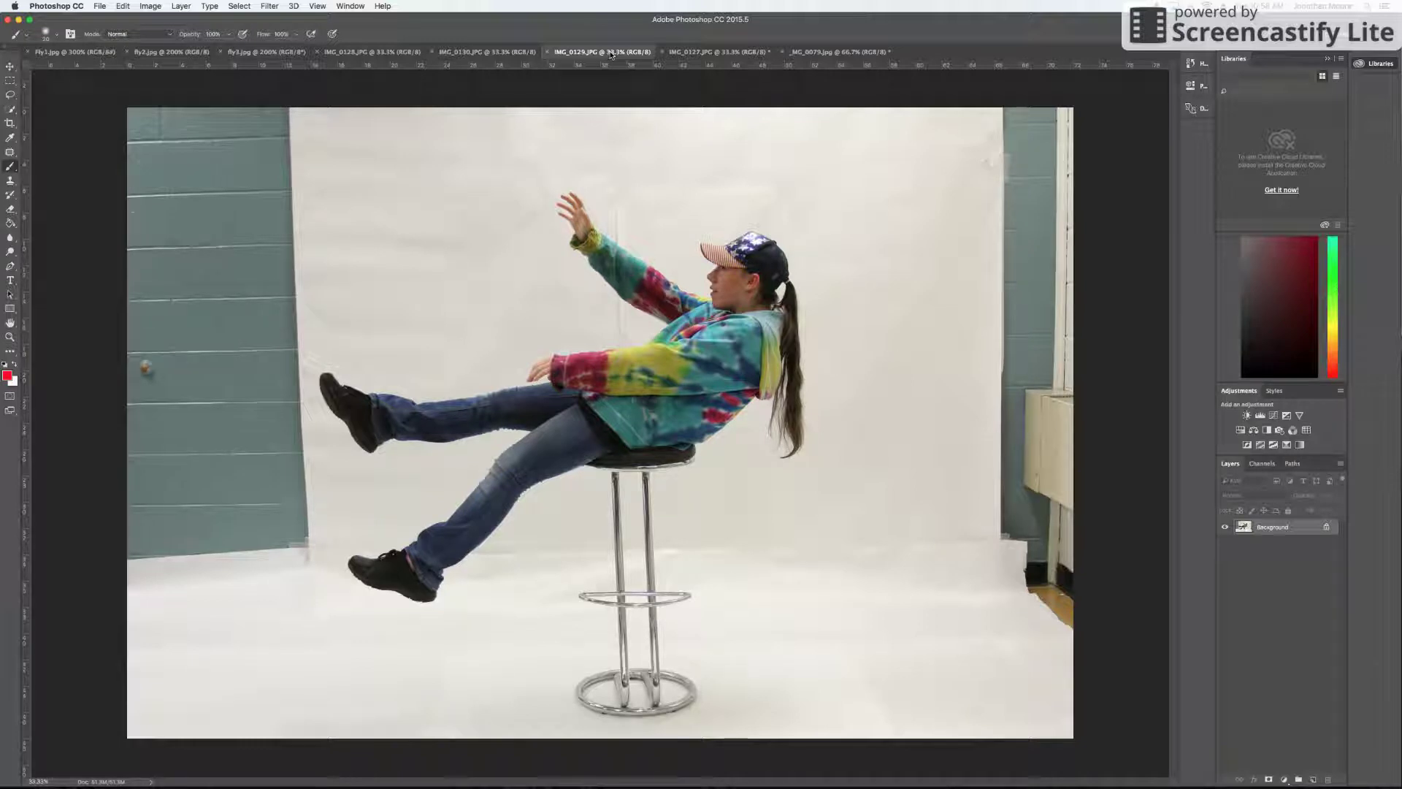
left_click(678, 53)
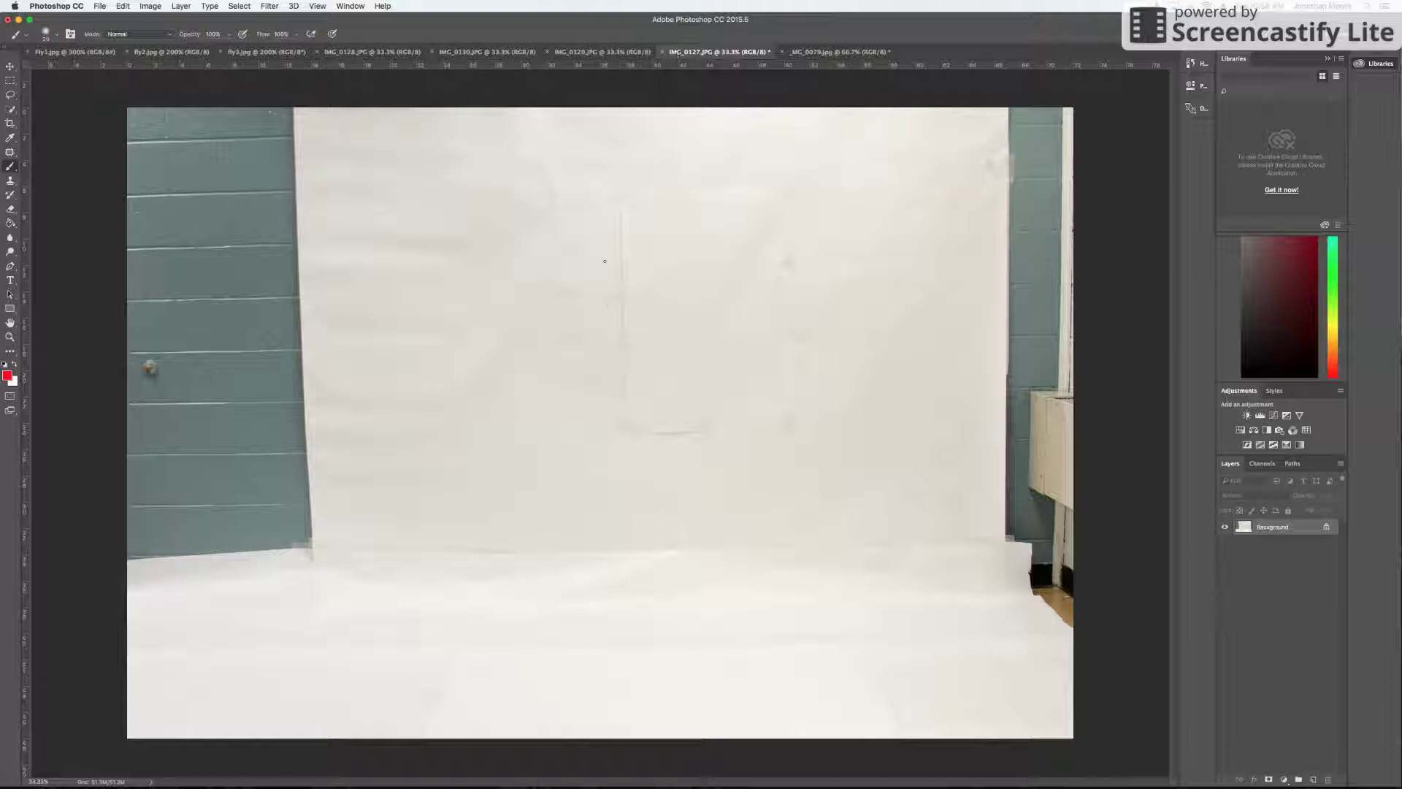
left_click(594, 53)
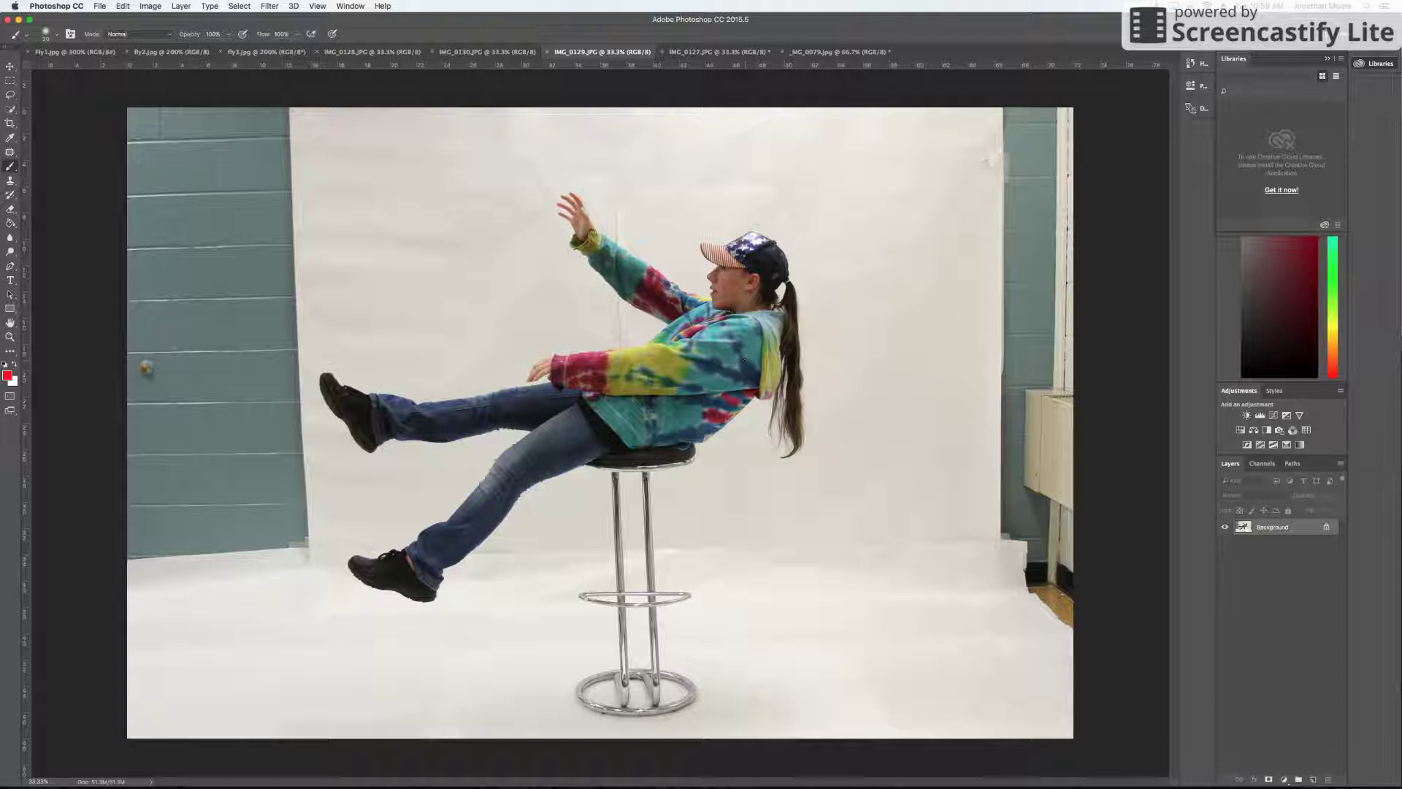
With the Move tool, drag the IMG_0129 girl-on-stool photo into IMG_0127 as Layer 1.
key("v")
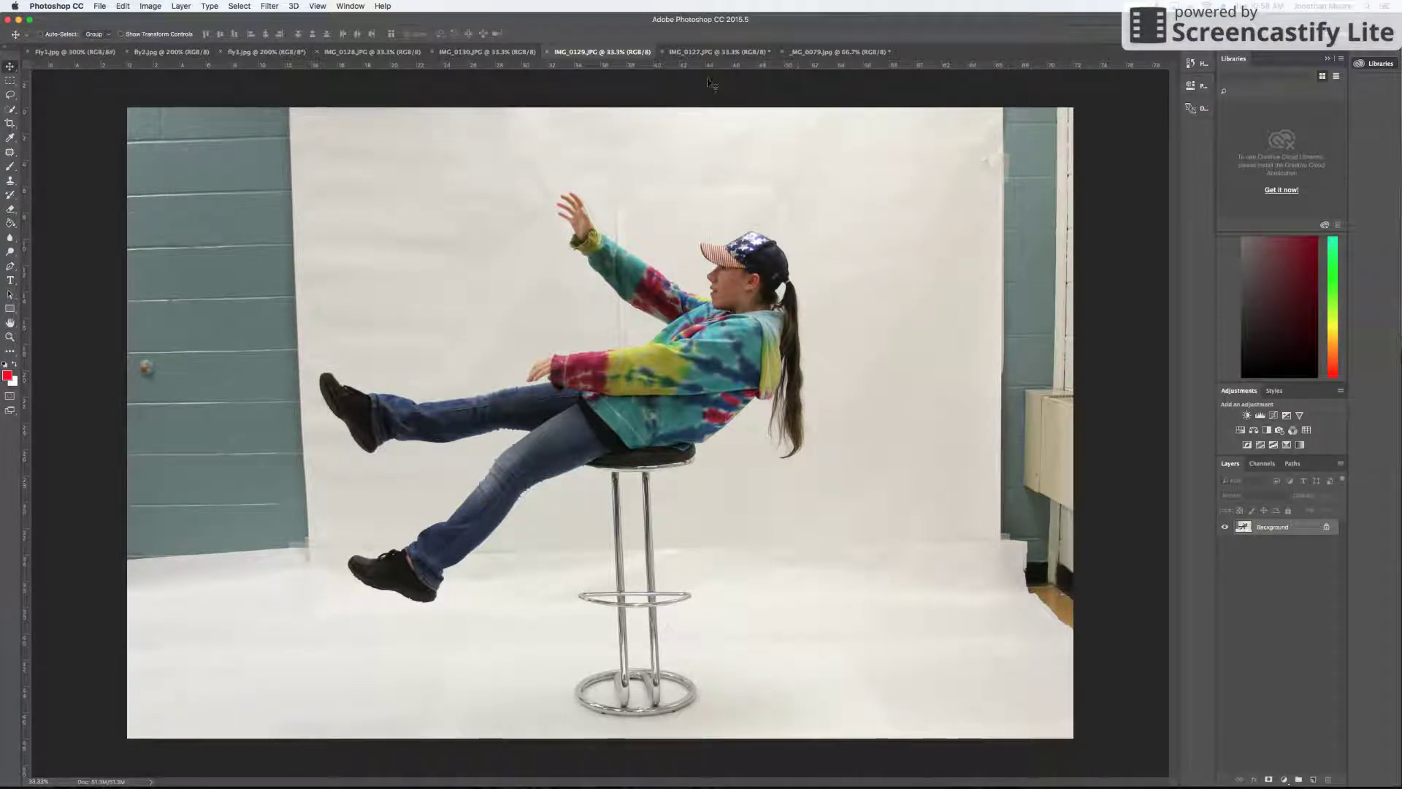
left_click(696, 52)
left_click(592, 52)
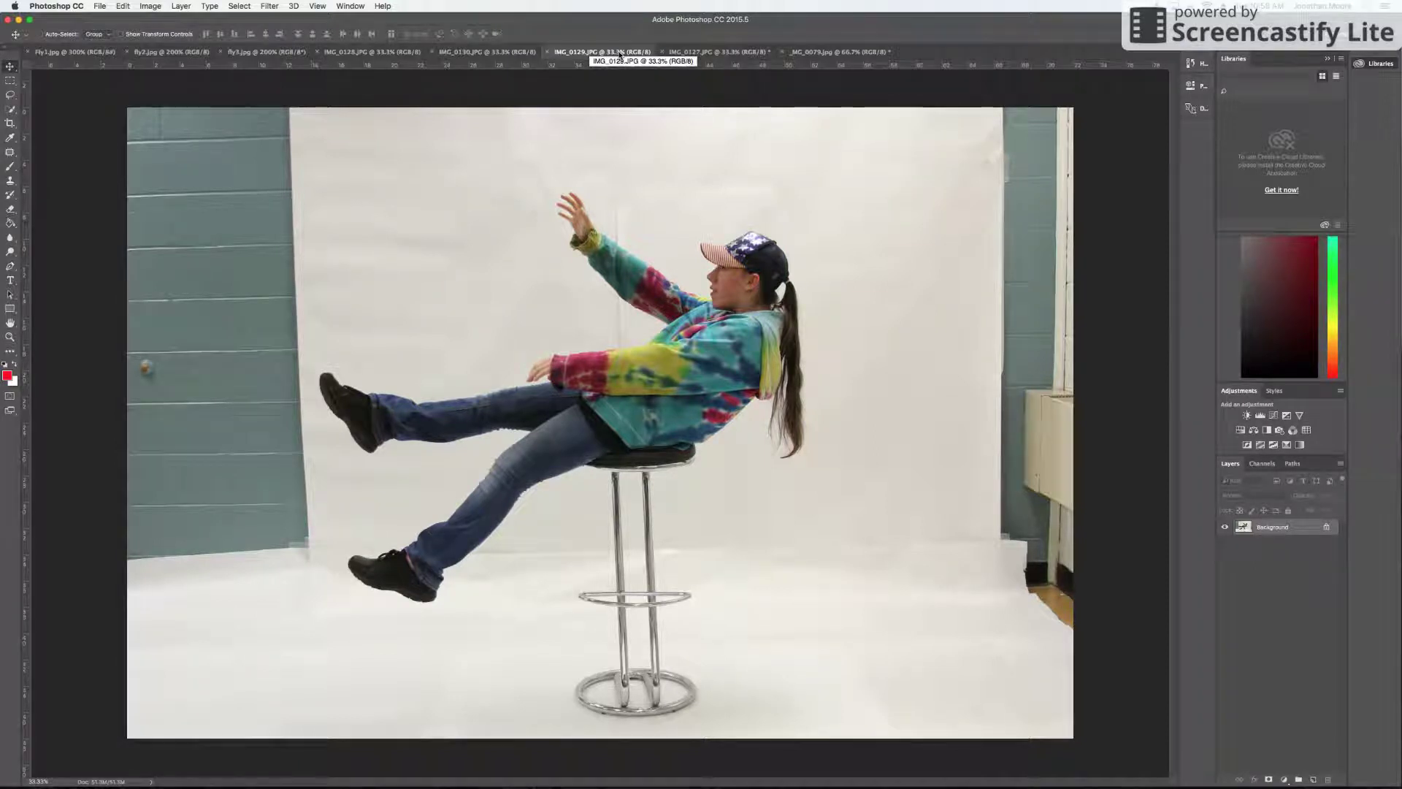
left_click(705, 52)
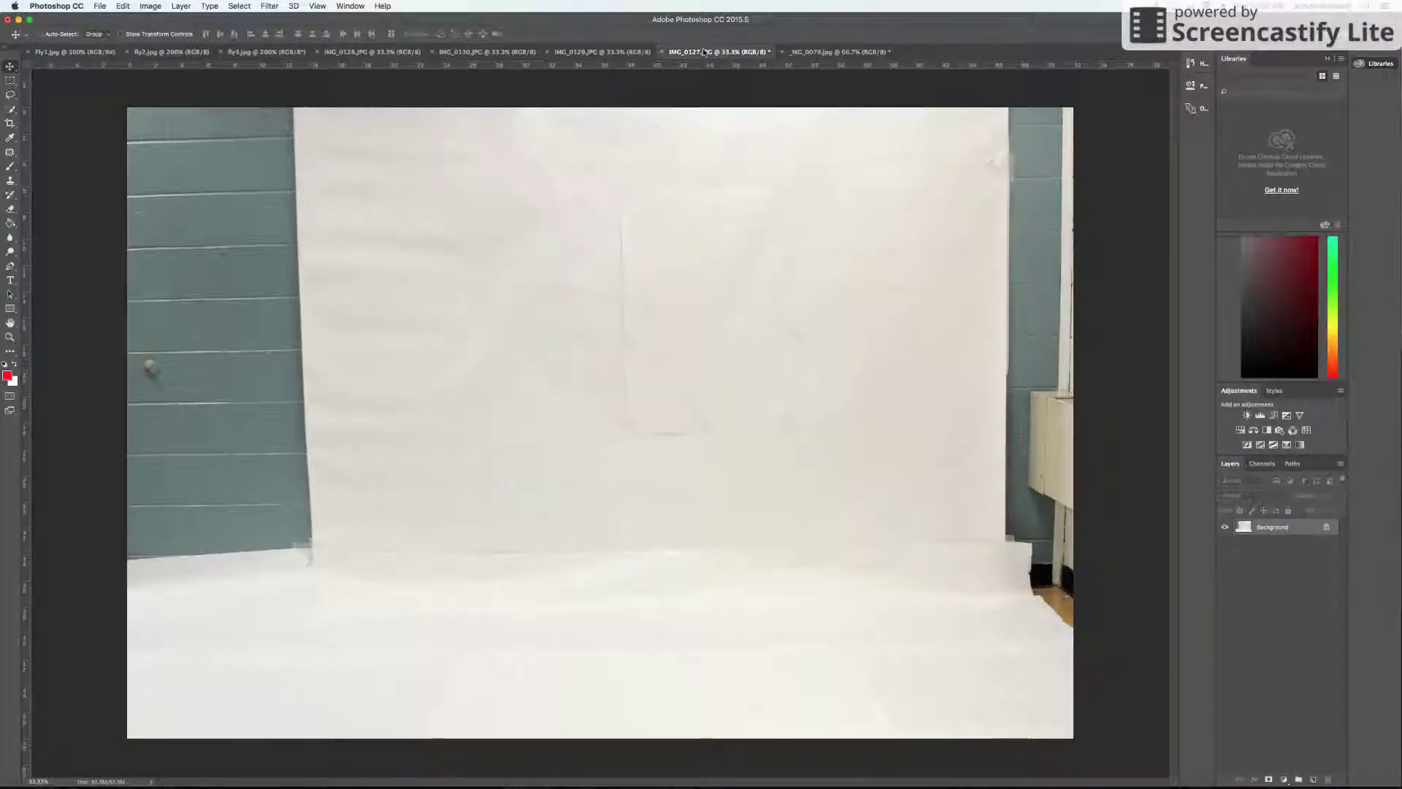
left_click(610, 52)
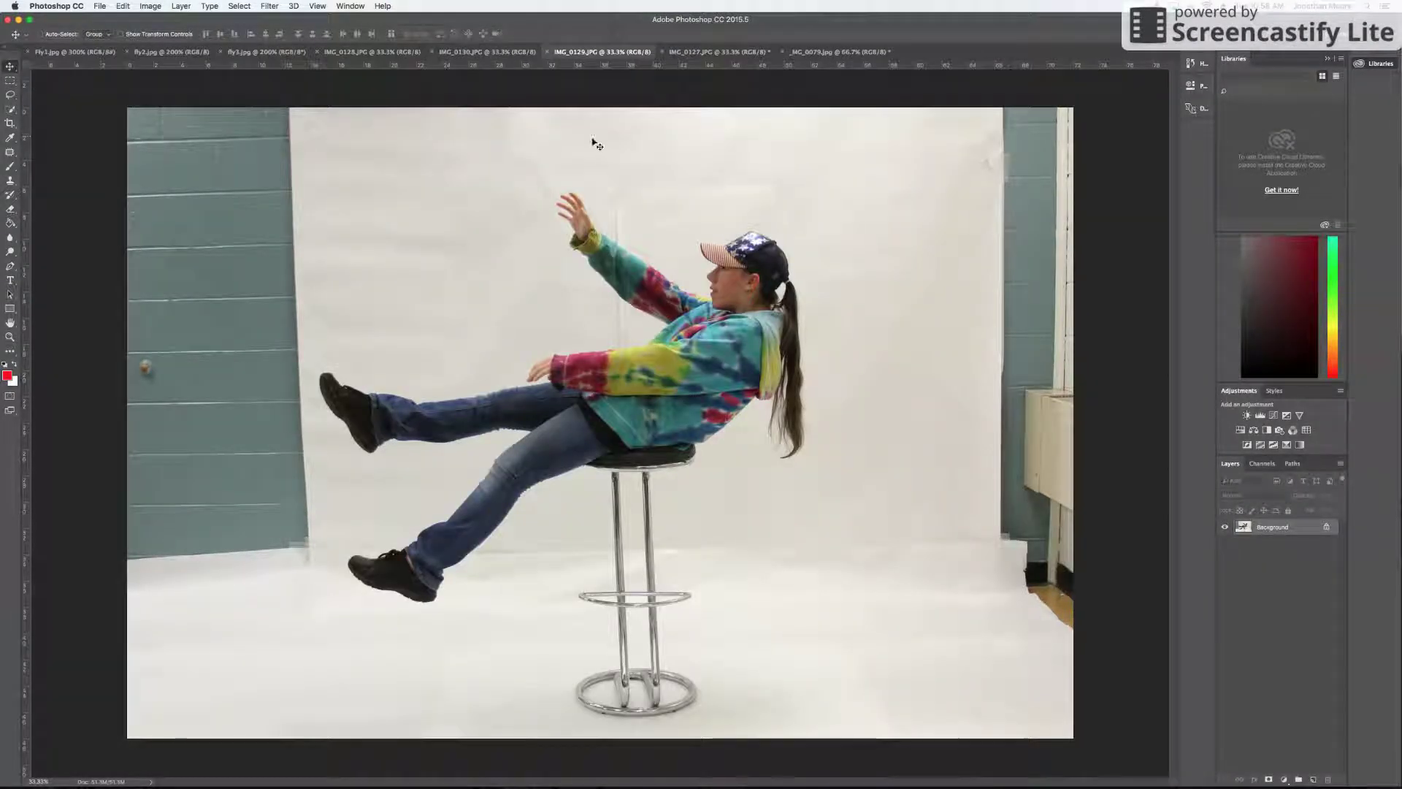
left_click_drag(620, 381, 655, 149)
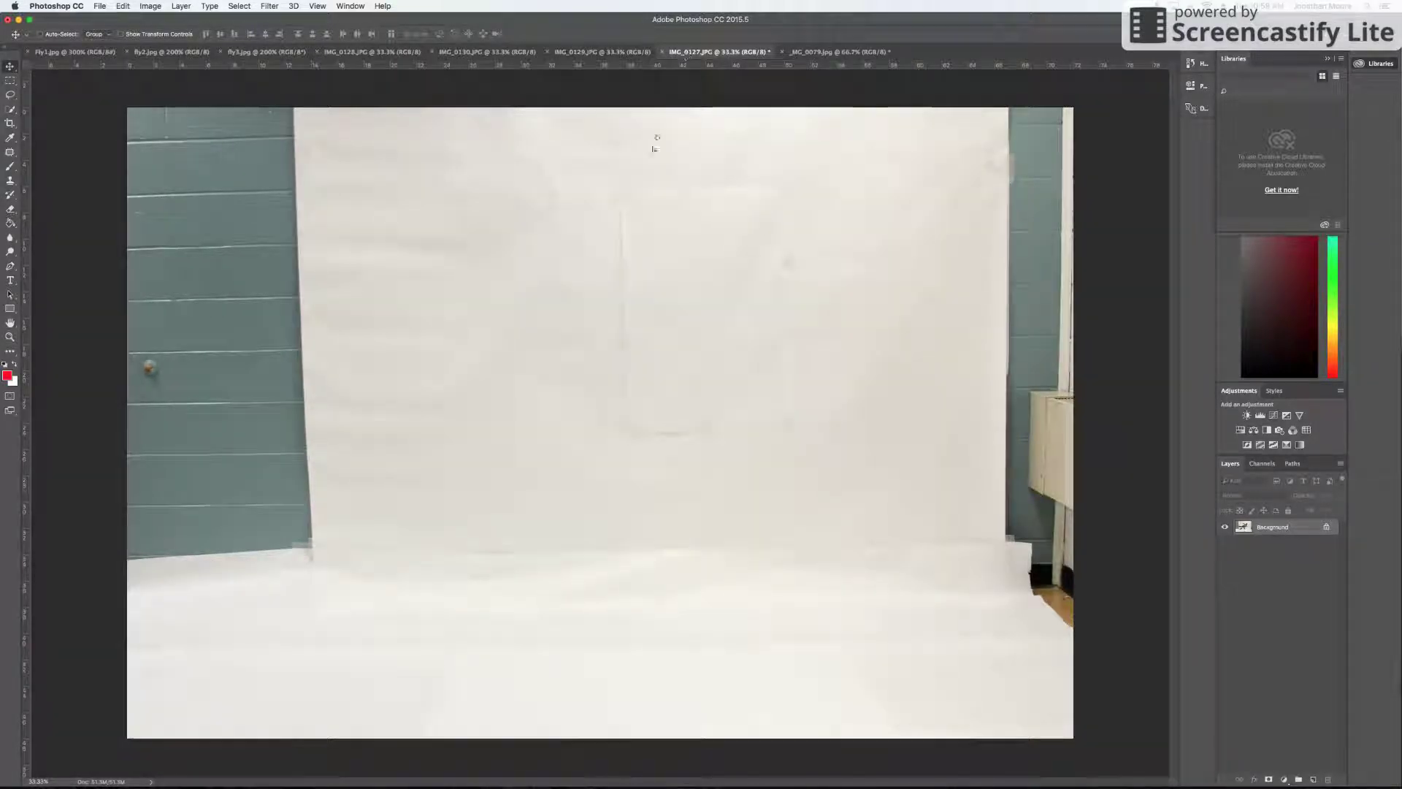
left_click_drag(639, 205, 602, 283)
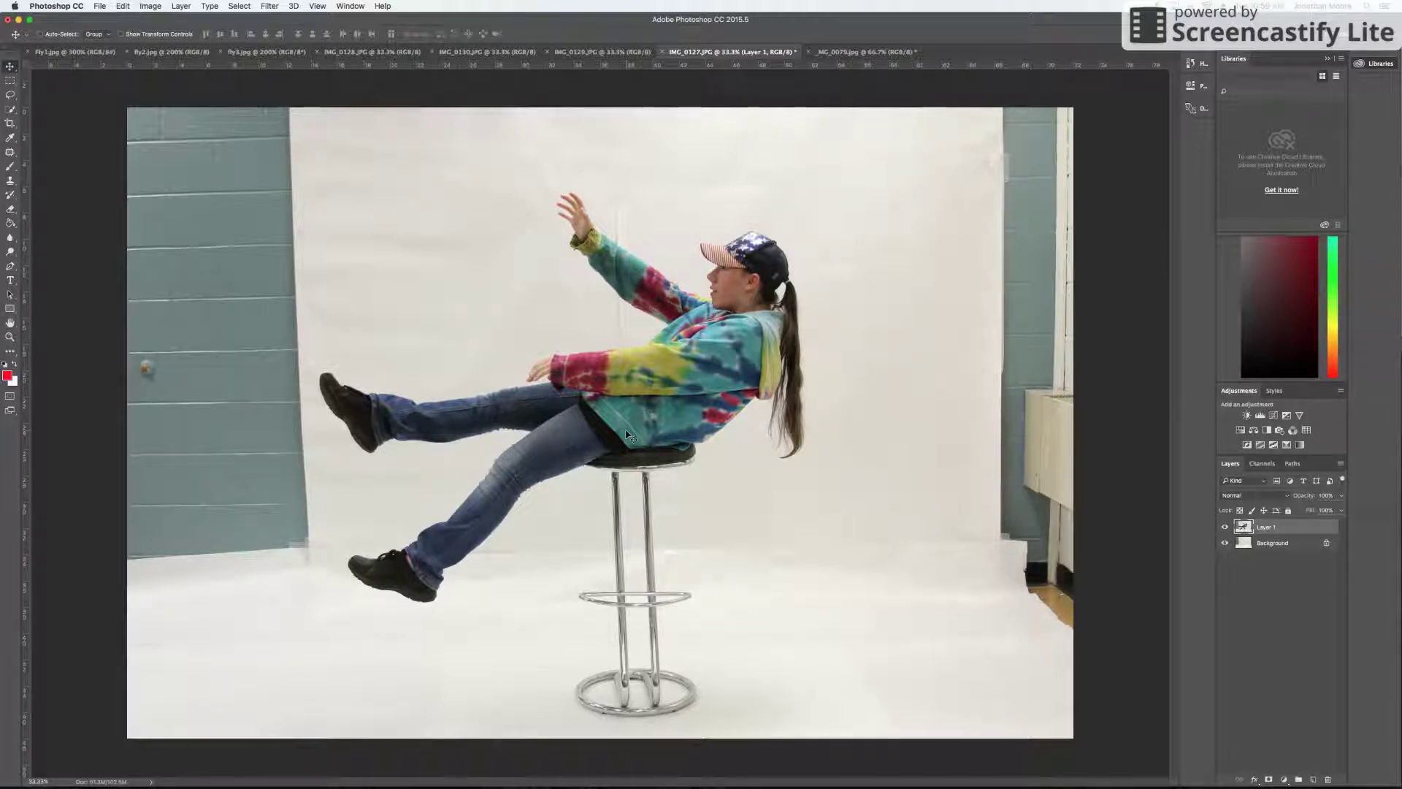
Add a reveal-all mask to Layer 1, check its visibility, and retarget the layer's image thumbnail.
left_click(1268, 779)
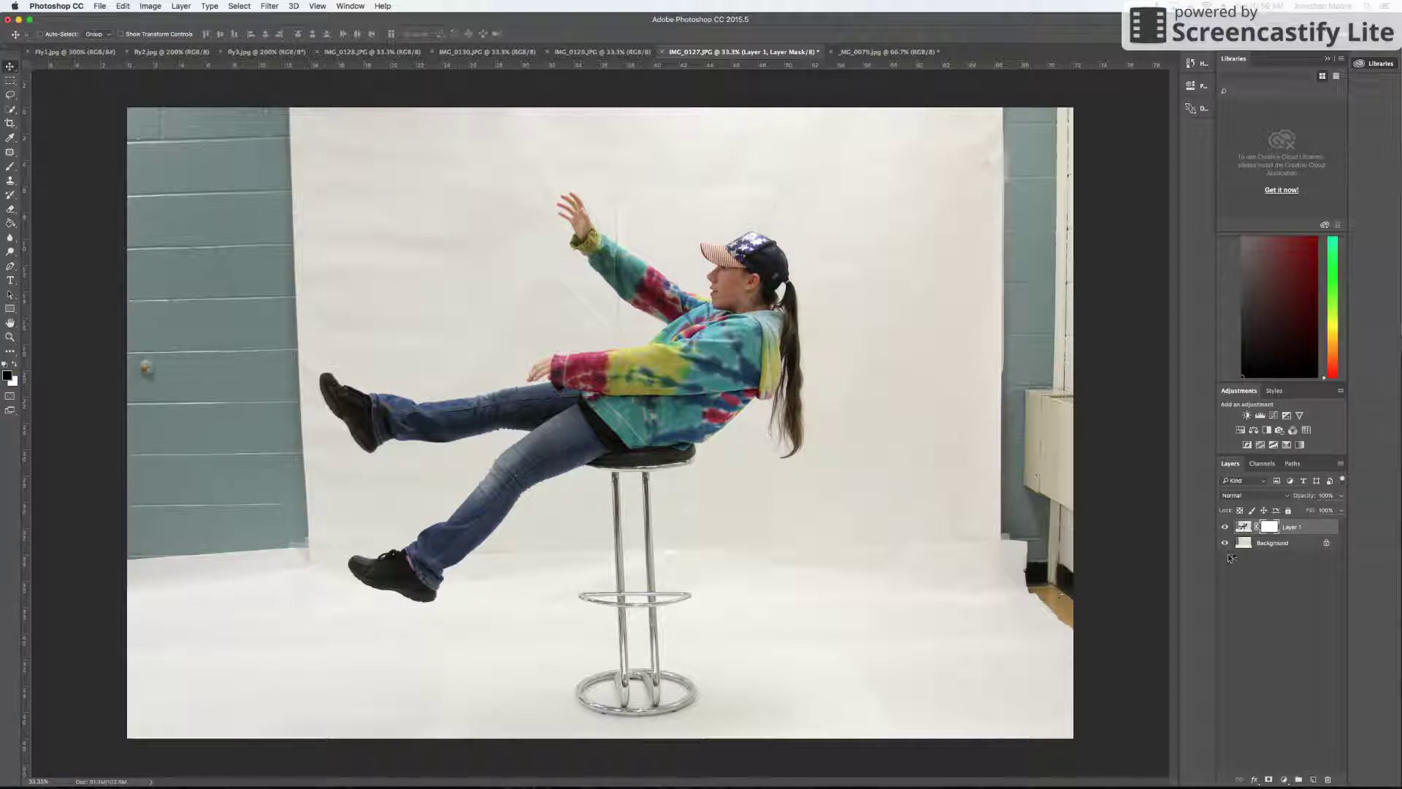
left_click(1226, 528)
left_click(1225, 528)
left_click(1246, 530)
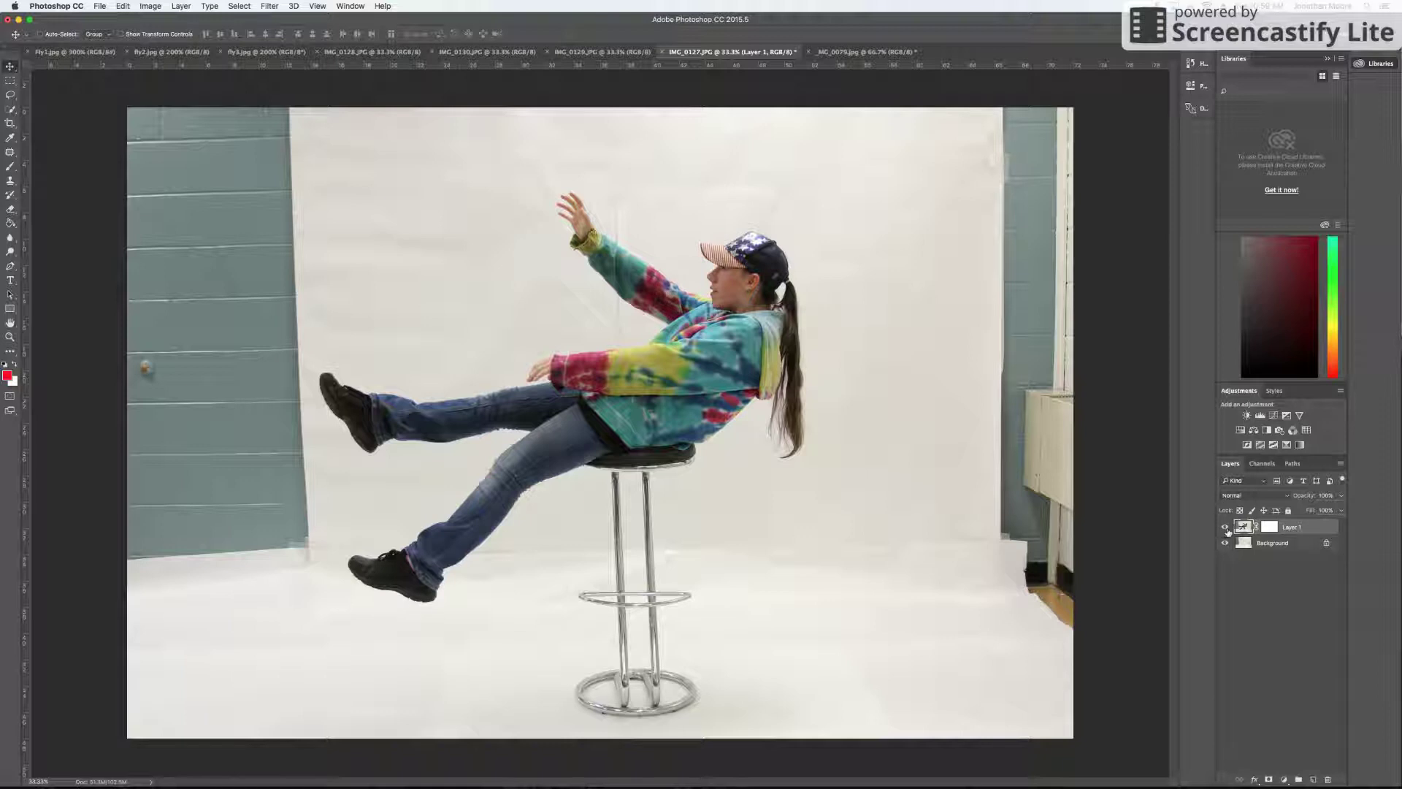
left_click_drag(1245, 530, 1261, 536)
Choose the Brush tool with black as the foreground colour.
left_click(10, 167)
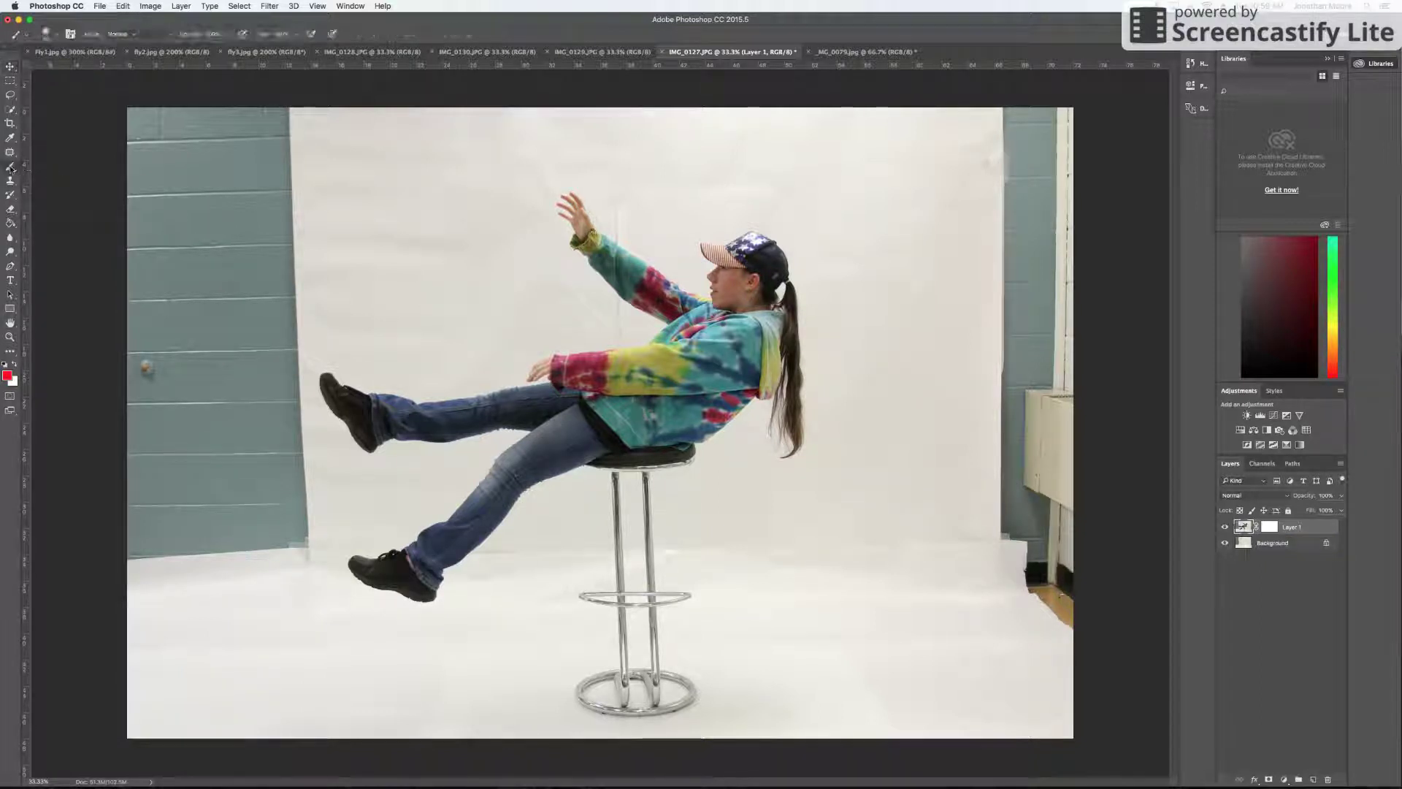
left_click(8, 375)
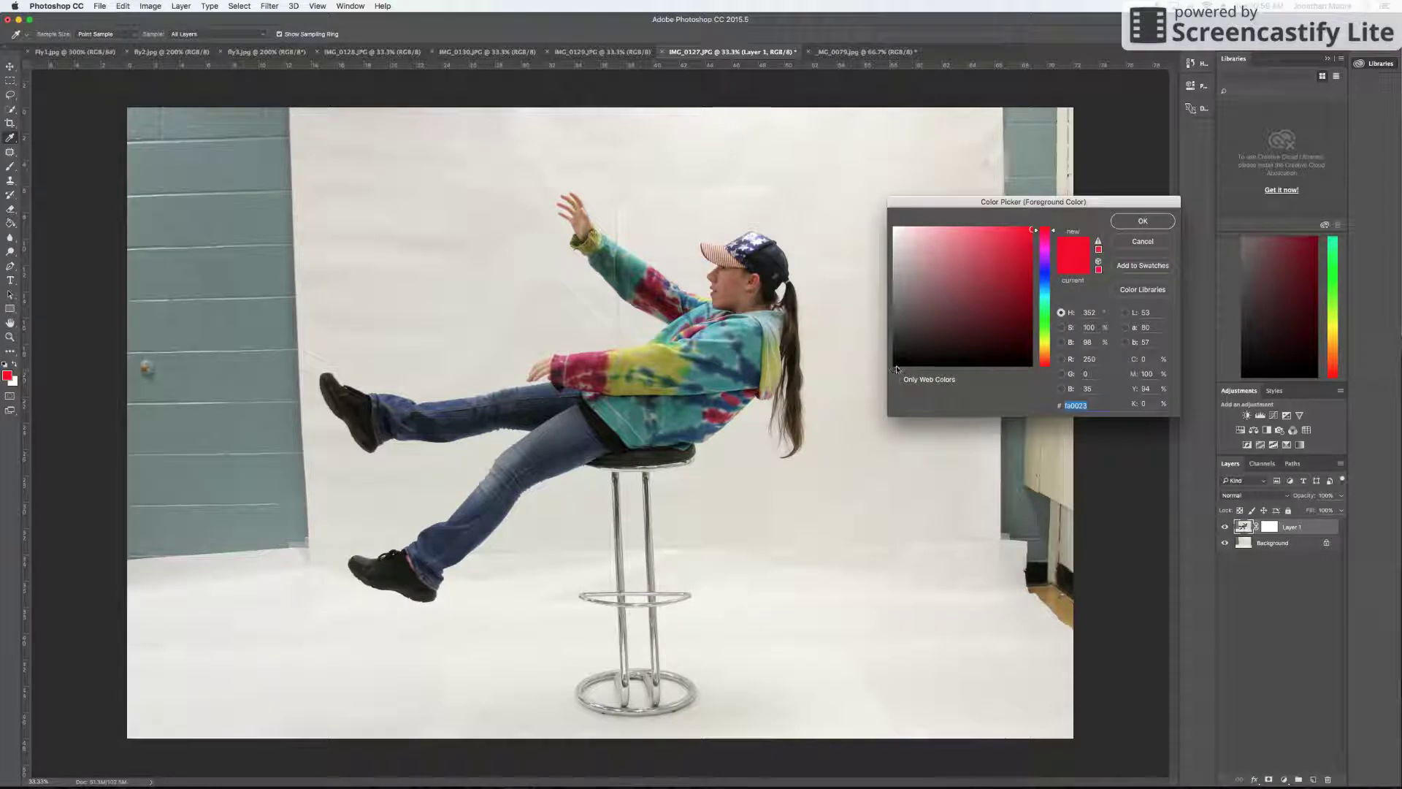
left_click(896, 365)
left_click(1142, 221)
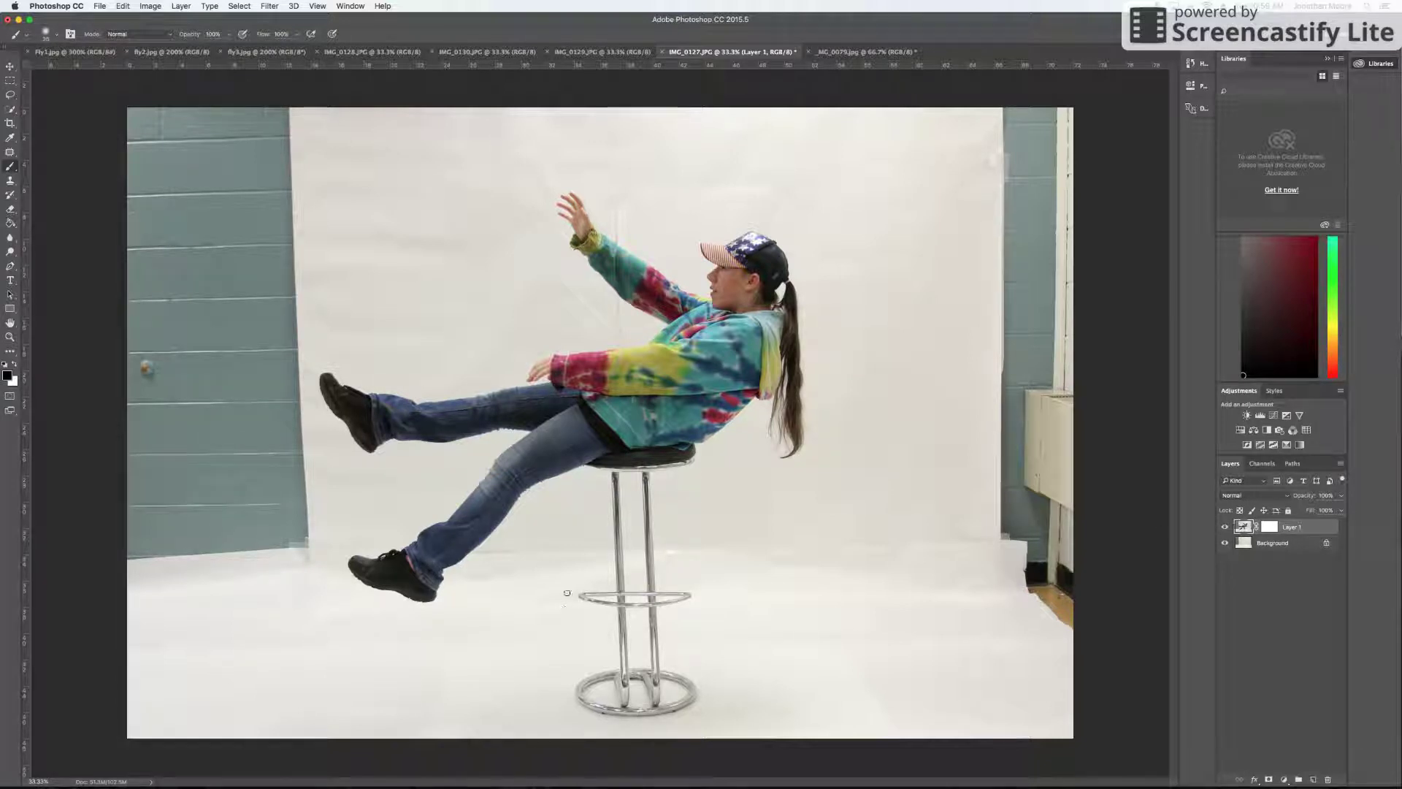
Enlarge the brush to 70, paint a test stroke over the footrest, then undo it.
key("bracketright")
key("bracketright")
key("bracketright")
key("bracketright")
mouse_move(585, 596)
left_mouse_down()
mouse_move(679, 599)
mouse_move(620, 605)
mouse_move(628, 589)
mouse_move(664, 585)
mouse_move(639, 590)
left_mouse_up()
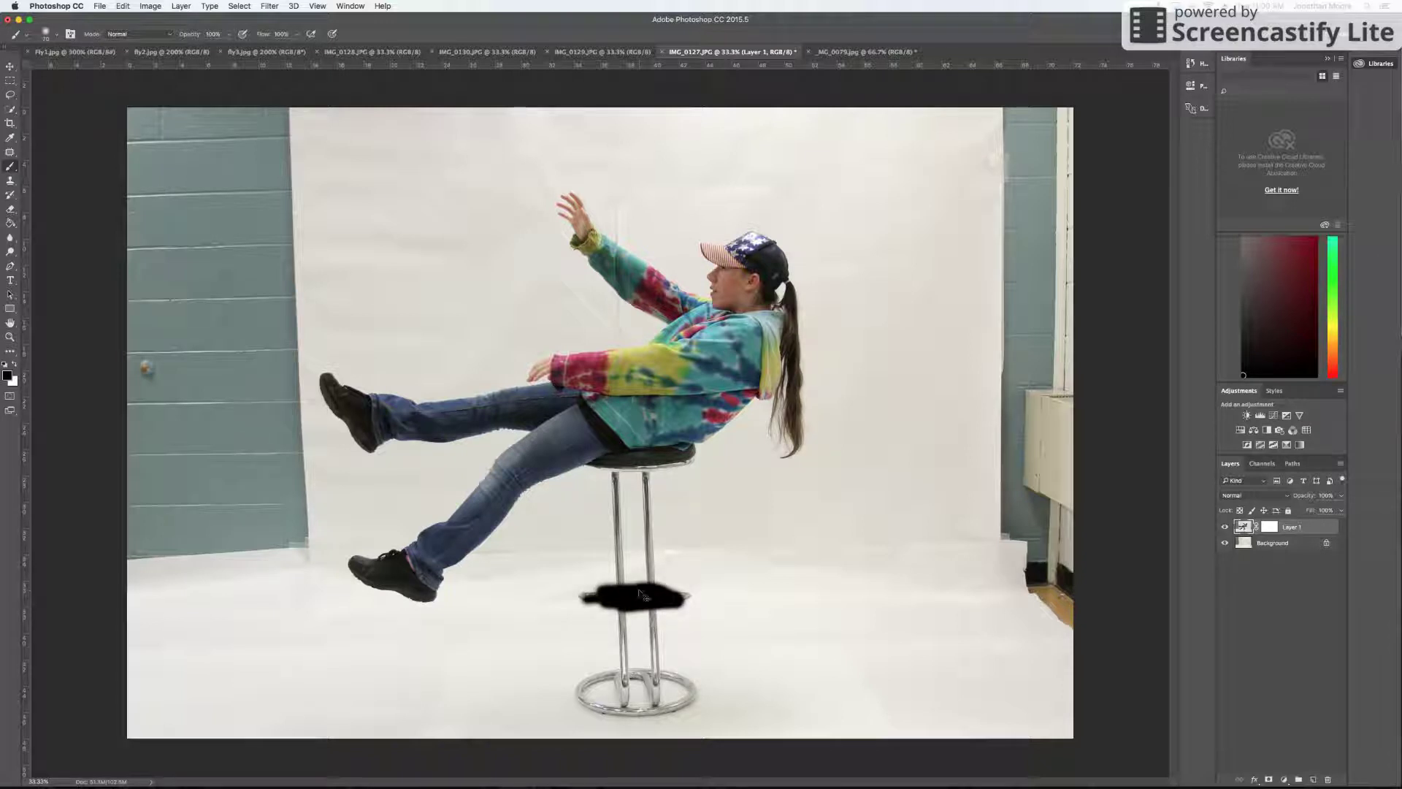
key("super+z")
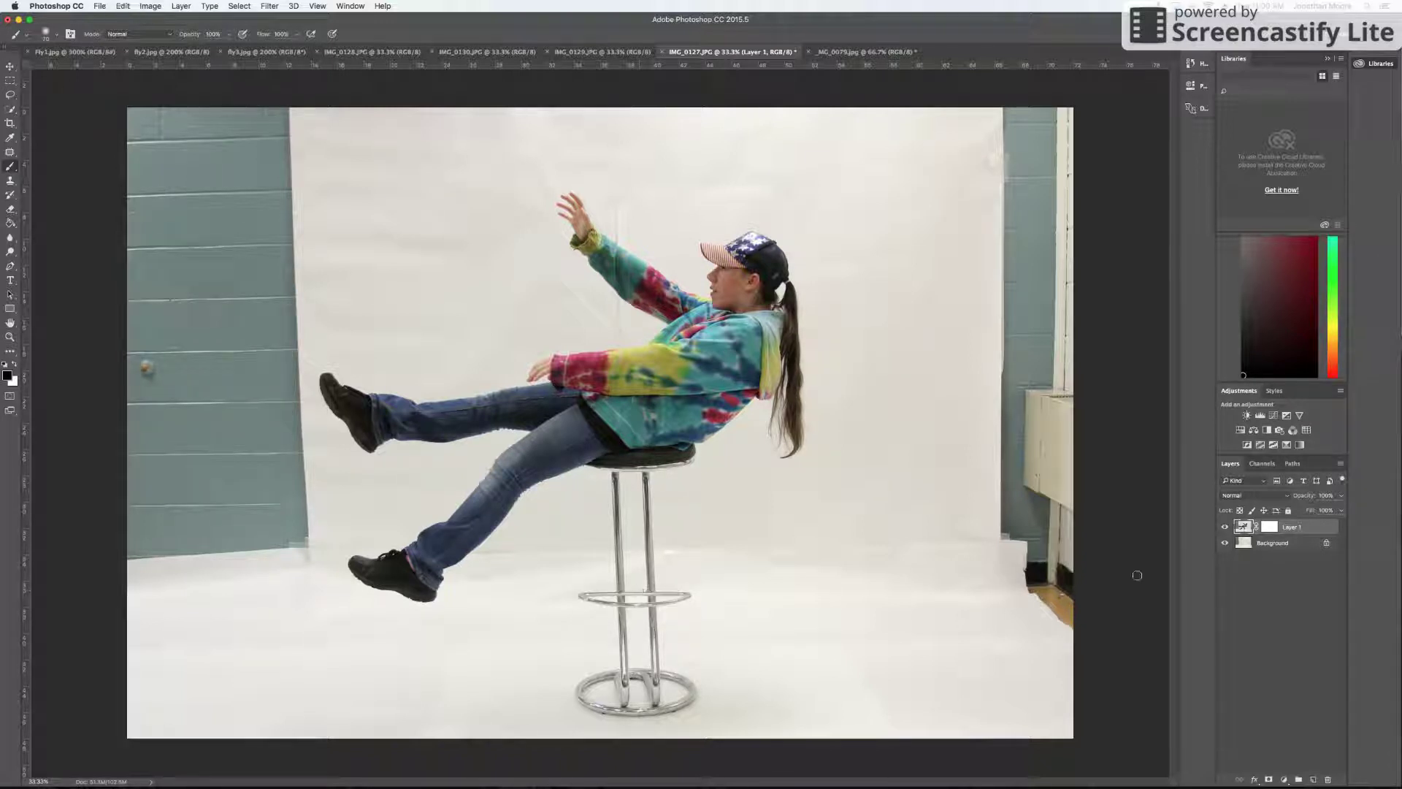
On Layer 1's mask, paint black over the stool's rear leg, centre pole and footrest, enlarging the brush to 175.
left_click(1272, 526)
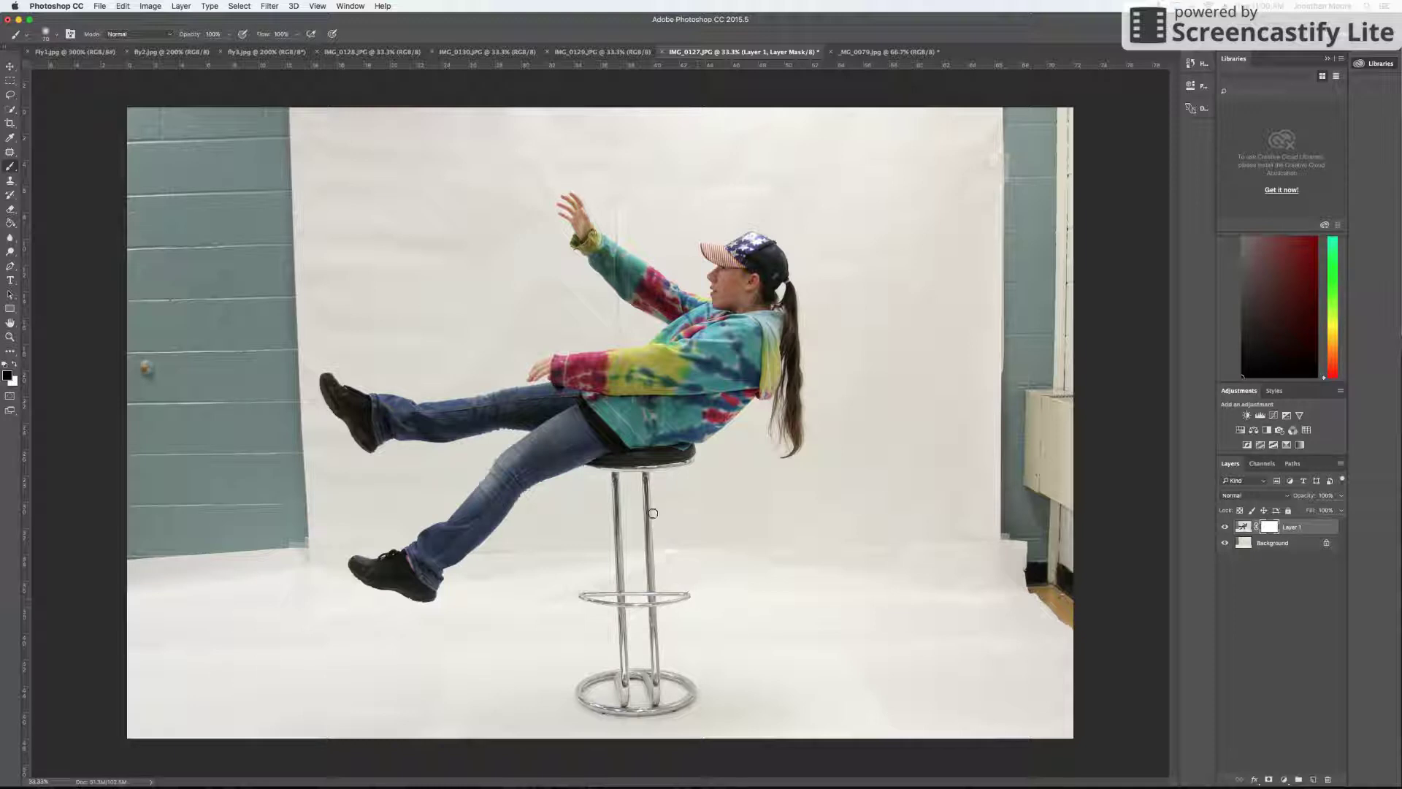
left_click_drag(649, 499, 652, 576)
left_click_drag(645, 491, 644, 477)
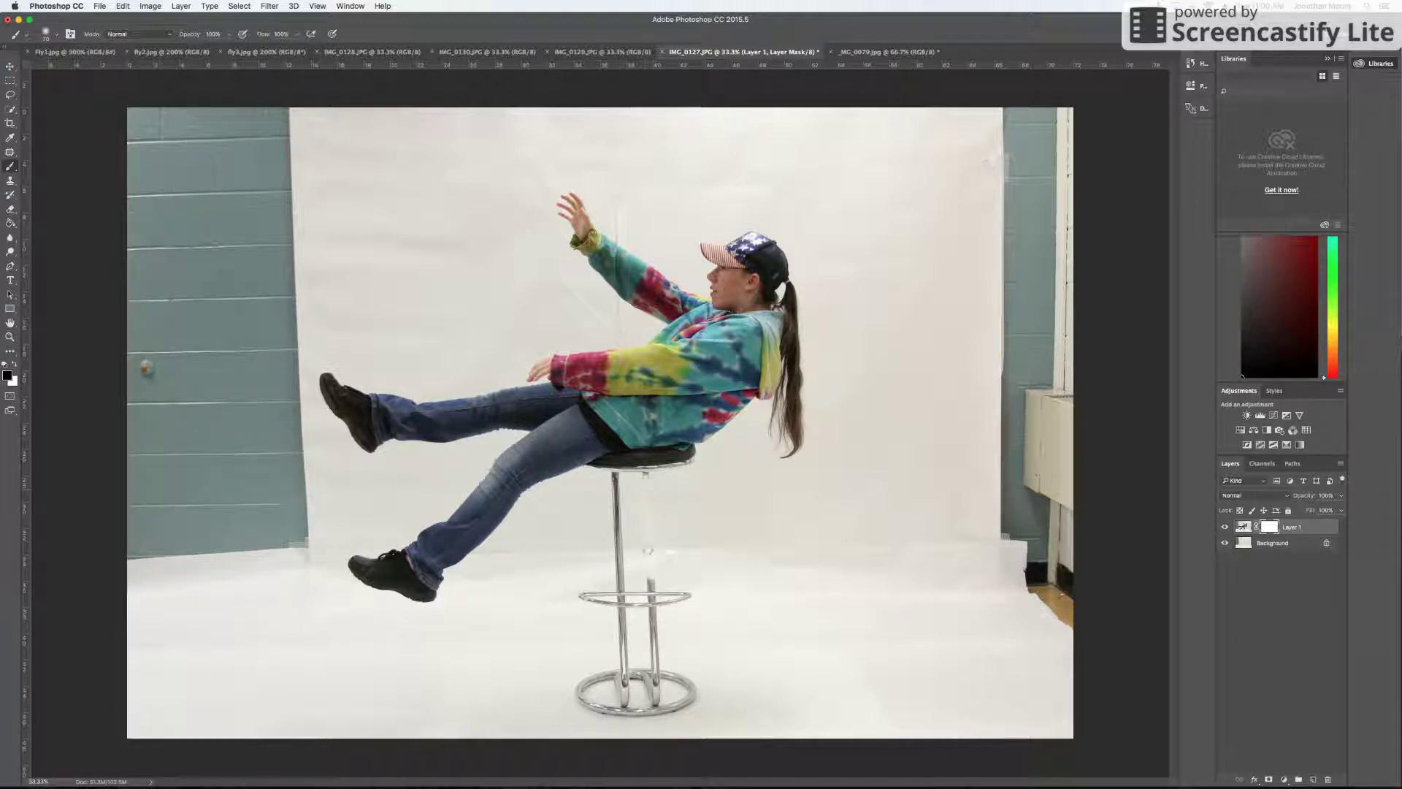
mouse_move(649, 584)
left_mouse_down()
mouse_move(653, 601)
mouse_move(683, 593)
mouse_move(670, 596)
left_mouse_up()
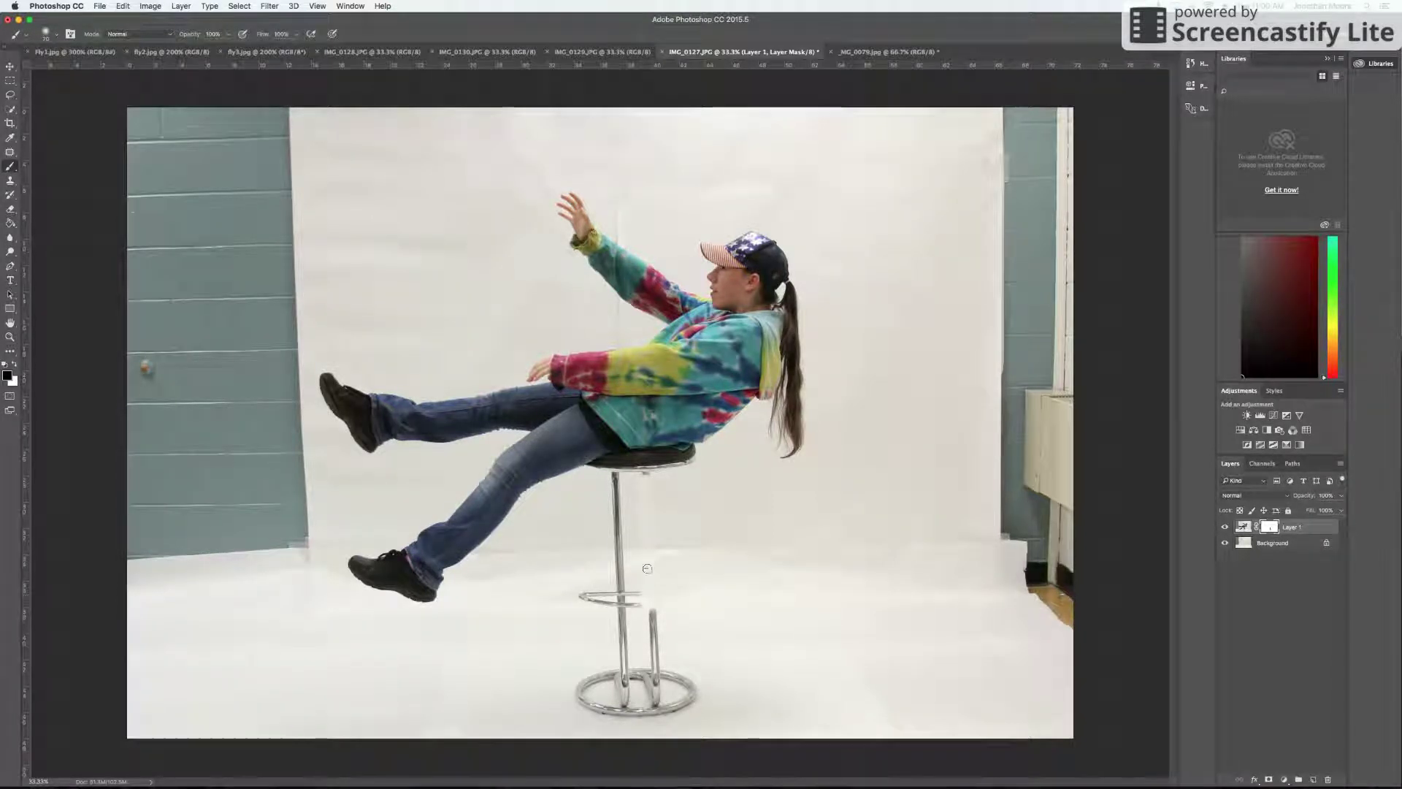
mouse_move(619, 527)
left_mouse_down()
mouse_move(616, 482)
mouse_move(624, 654)
mouse_move(615, 478)
mouse_move(645, 476)
left_mouse_up()
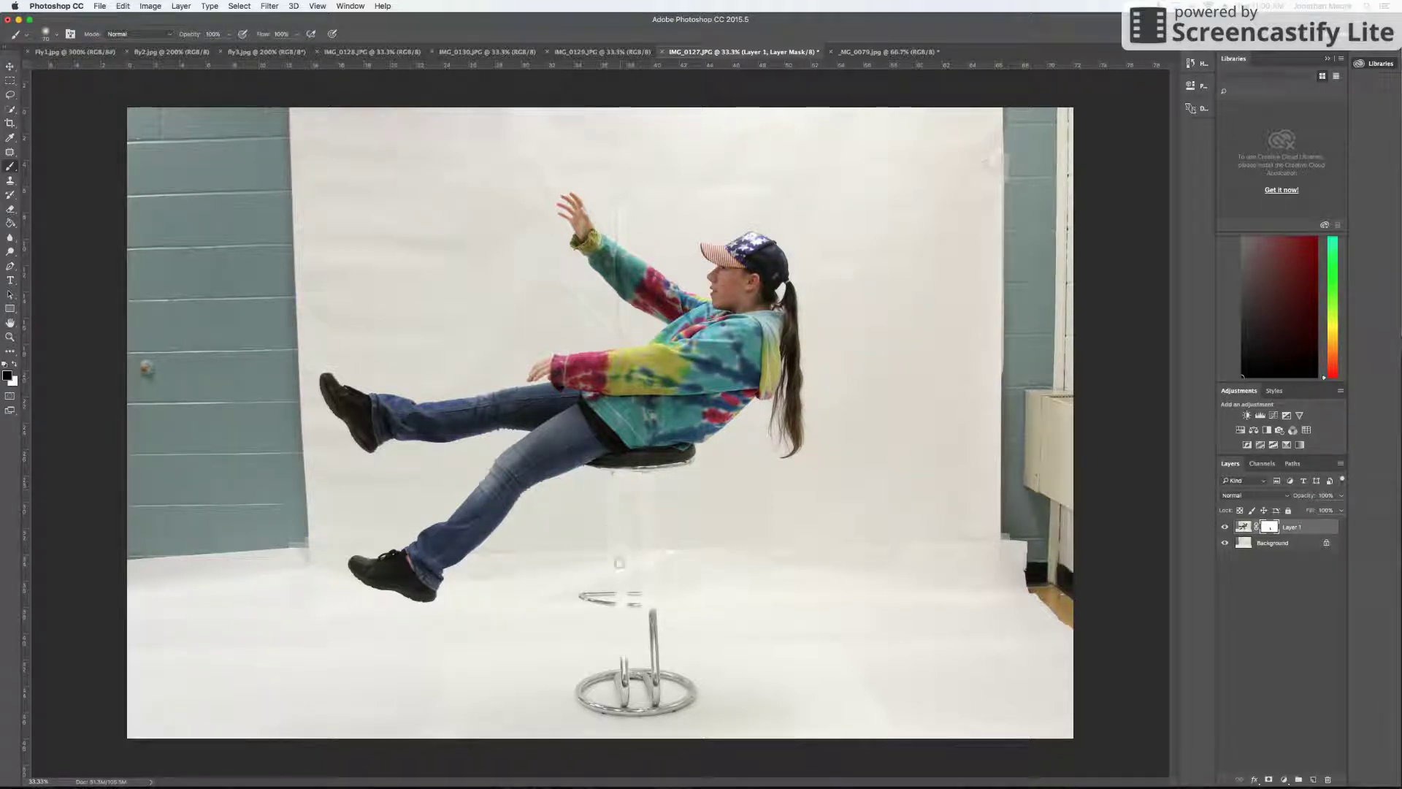
key("bracketright")
key("bracketright")
key("bracketright")
key("bracketright")
key("bracketright")
key("bracketright")
mouse_move(626, 590)
left_mouse_down()
mouse_move(597, 596)
mouse_move(642, 601)
mouse_move(592, 603)
mouse_move(681, 609)
mouse_move(656, 642)
mouse_move(682, 669)
mouse_move(578, 677)
mouse_move(615, 701)
mouse_move(699, 686)
mouse_move(587, 695)
left_mouse_up()
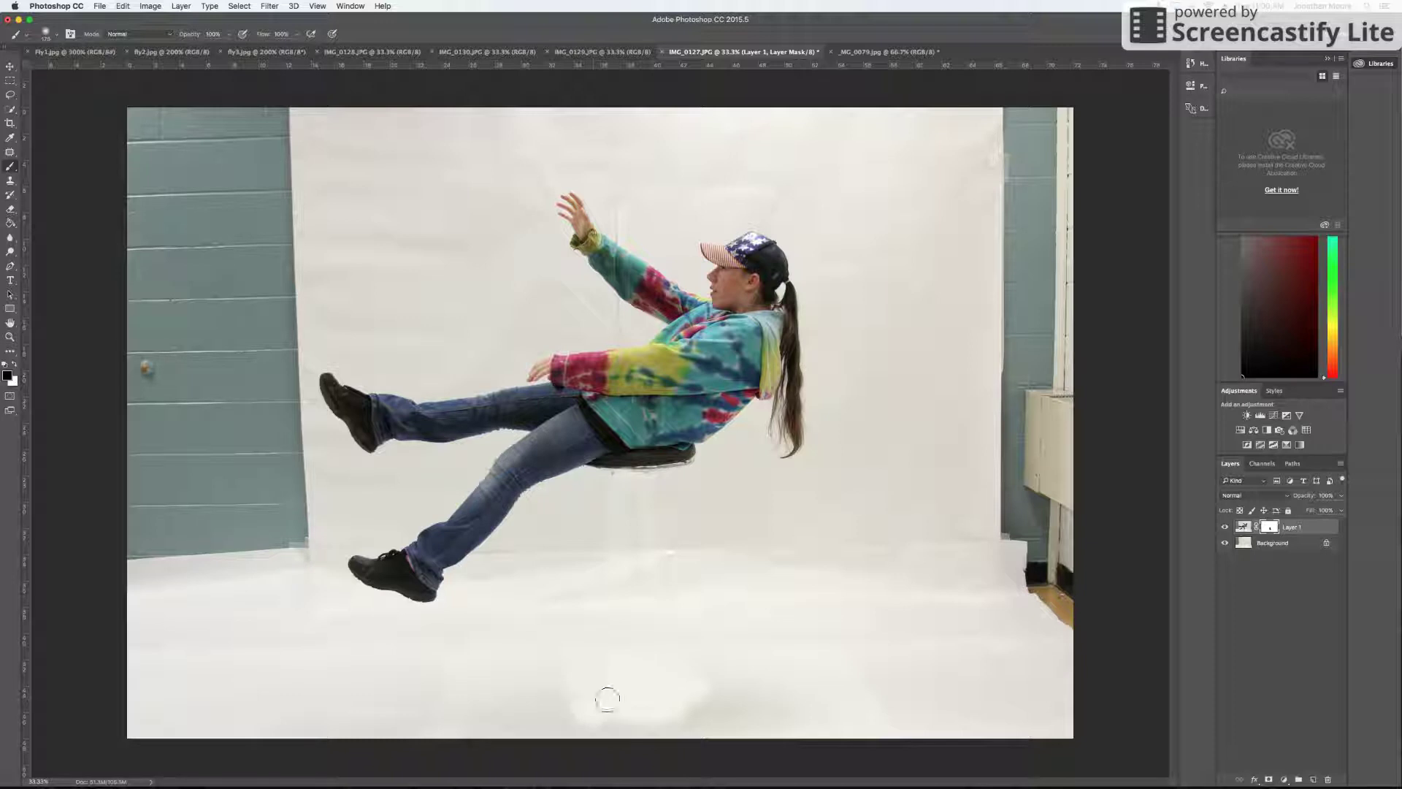
left_click_drag(644, 487, 656, 476)
Zoom to 200% on the stool seat and paint across it on the mask.
key("super+equal")
key("super+equal")
key("super+equal")
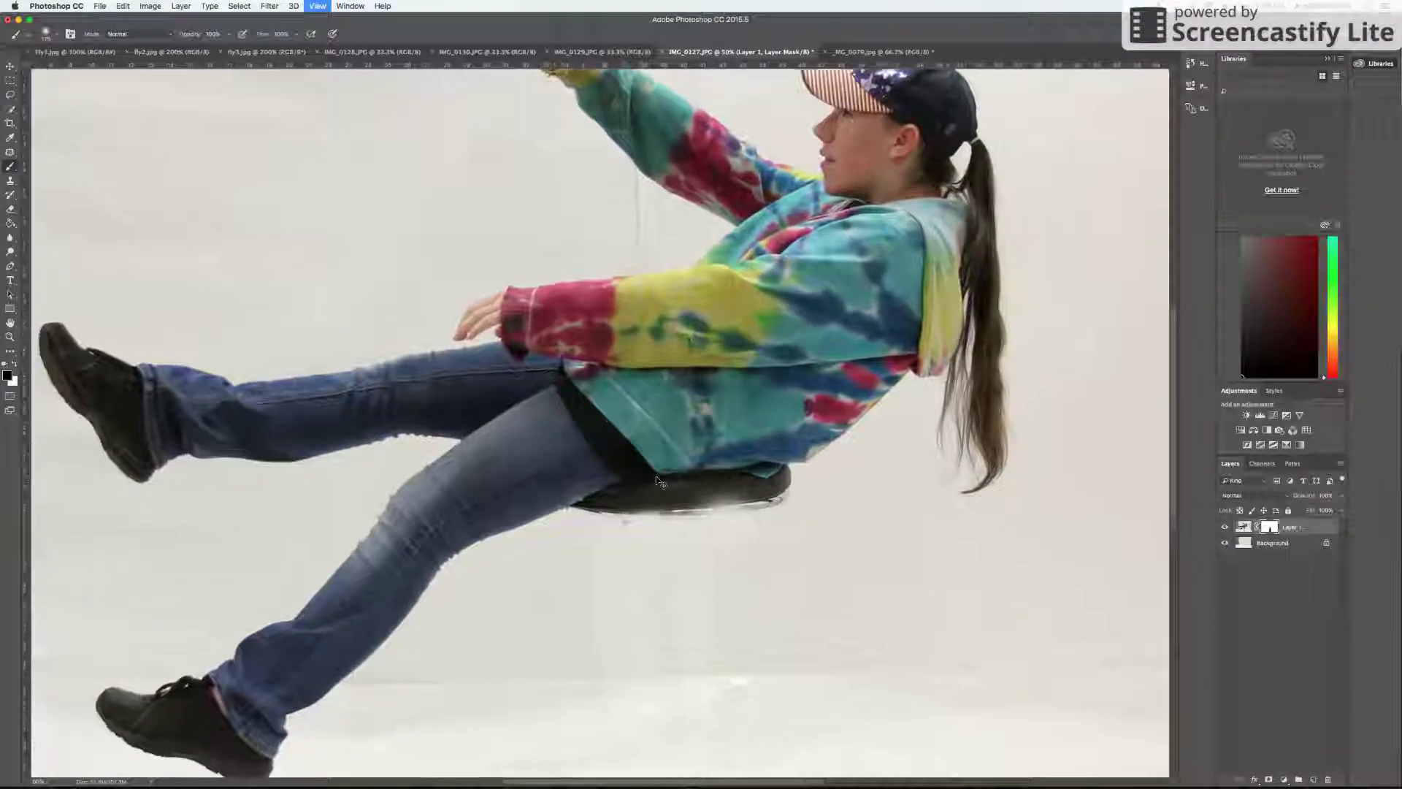
key("super+equal")
scroll(741, 554, "down", 3)
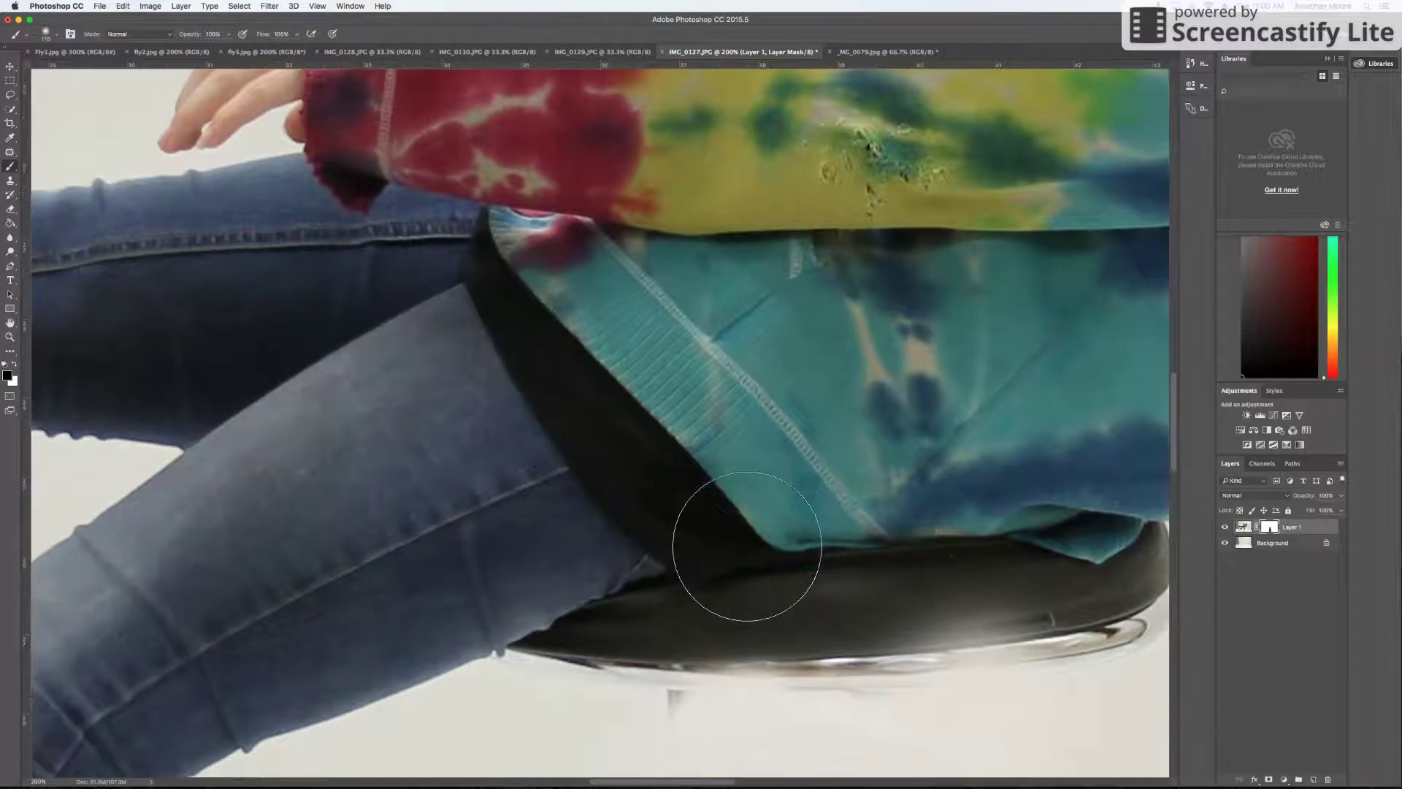
key("h")
left_click_drag(788, 507, 612, 461)
key("b")
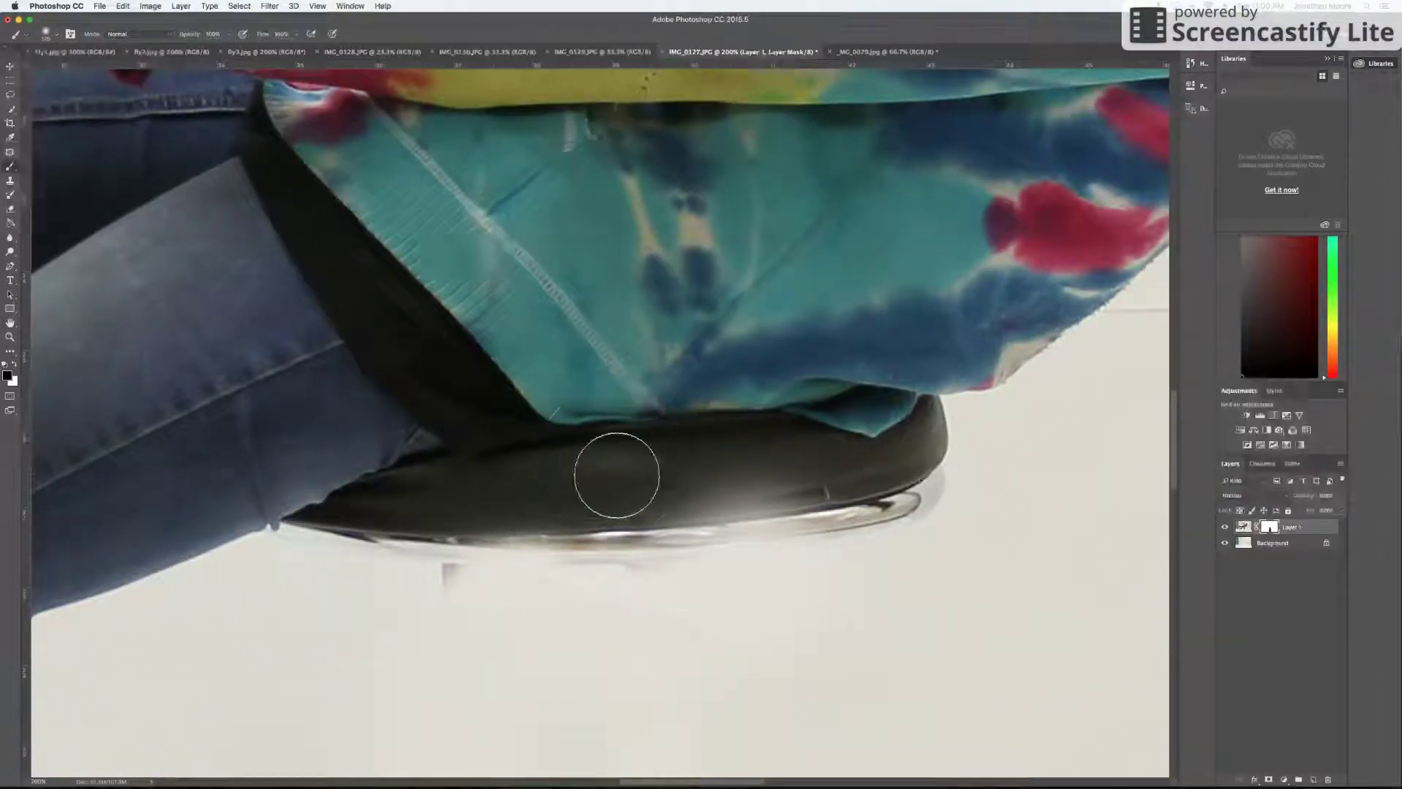
mouse_move(441, 488)
left_mouse_down()
mouse_move(547, 480)
mouse_move(484, 530)
mouse_move(702, 531)
mouse_move(527, 548)
mouse_move(671, 484)
mouse_move(575, 483)
mouse_move(623, 469)
mouse_move(566, 475)
mouse_move(475, 521)
mouse_move(455, 569)
mouse_move(400, 548)
mouse_move(350, 550)
mouse_move(366, 531)
mouse_move(297, 529)
mouse_move(342, 493)
mouse_move(286, 525)
mouse_move(367, 483)
mouse_move(452, 465)
mouse_move(273, 544)
mouse_move(410, 522)
mouse_move(337, 544)
mouse_move(340, 518)
mouse_move(474, 477)
mouse_move(434, 484)
mouse_move(437, 525)
mouse_move(382, 515)
mouse_move(427, 467)
mouse_move(365, 496)
mouse_move(717, 485)
mouse_move(644, 474)
mouse_move(752, 438)
mouse_move(608, 447)
mouse_move(690, 432)
mouse_move(489, 464)
mouse_move(766, 434)
mouse_move(837, 446)
mouse_move(732, 432)
mouse_move(885, 450)
mouse_move(935, 412)
mouse_move(924, 423)
mouse_move(950, 444)
mouse_move(898, 523)
mouse_move(858, 507)
mouse_move(922, 456)
mouse_move(931, 414)
left_mouse_up()
With a 30 px brush, mask the dark edge under the hoodie, then restore the hidden fabric in white.
key("bracketleft")
key("bracketleft")
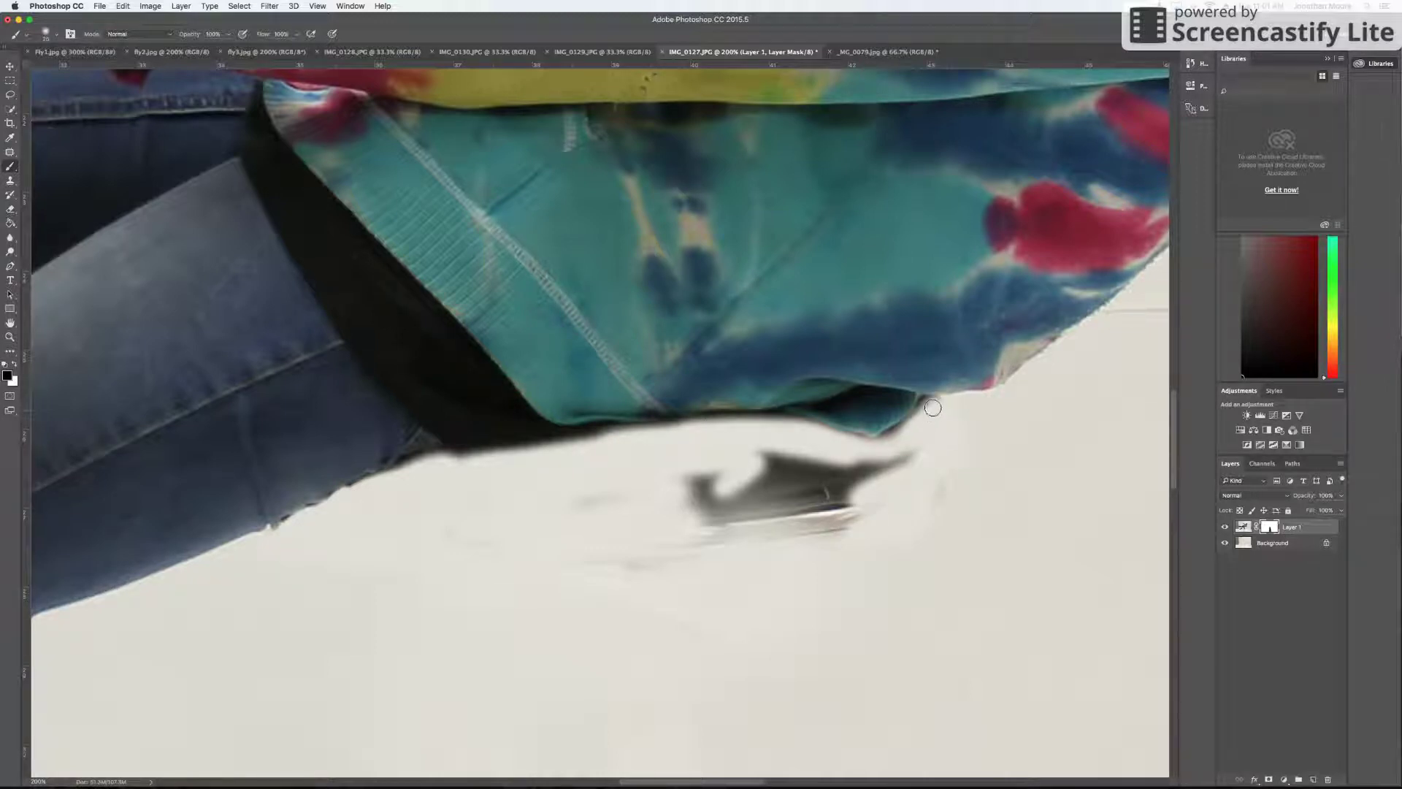
mouse_move(933, 408)
left_mouse_down()
mouse_move(899, 439)
mouse_move(845, 447)
mouse_move(773, 422)
mouse_move(719, 426)
left_mouse_up()
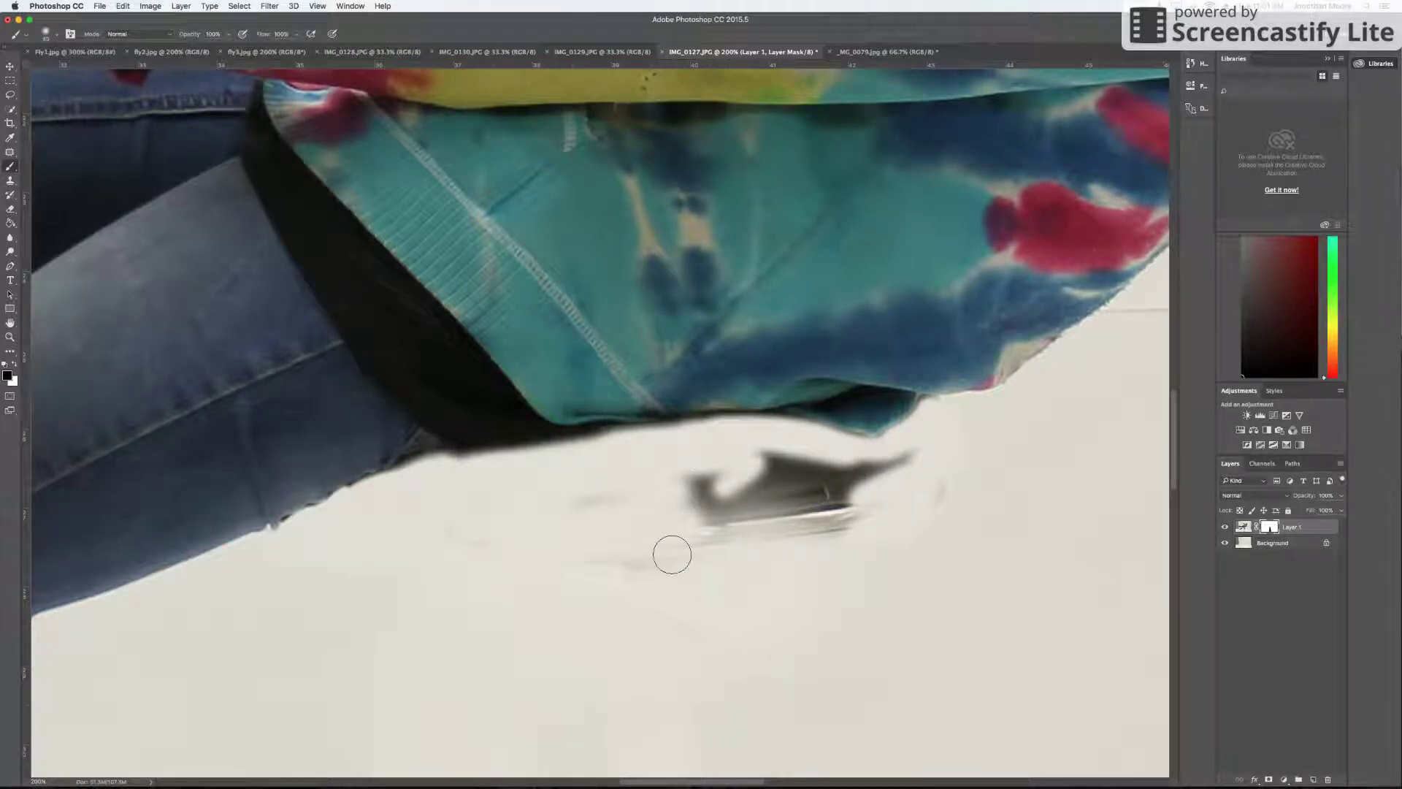
mouse_move(672, 555)
left_mouse_down()
mouse_move(720, 516)
mouse_move(727, 529)
mouse_move(852, 525)
mouse_move(796, 525)
mouse_move(784, 498)
mouse_move(914, 473)
mouse_move(707, 484)
mouse_move(751, 492)
mouse_move(785, 461)
mouse_move(814, 461)
mouse_move(726, 469)
mouse_move(647, 541)
mouse_move(581, 532)
mouse_move(685, 485)
mouse_move(537, 569)
mouse_move(449, 553)
mouse_move(658, 540)
mouse_move(896, 488)
left_mouse_up()
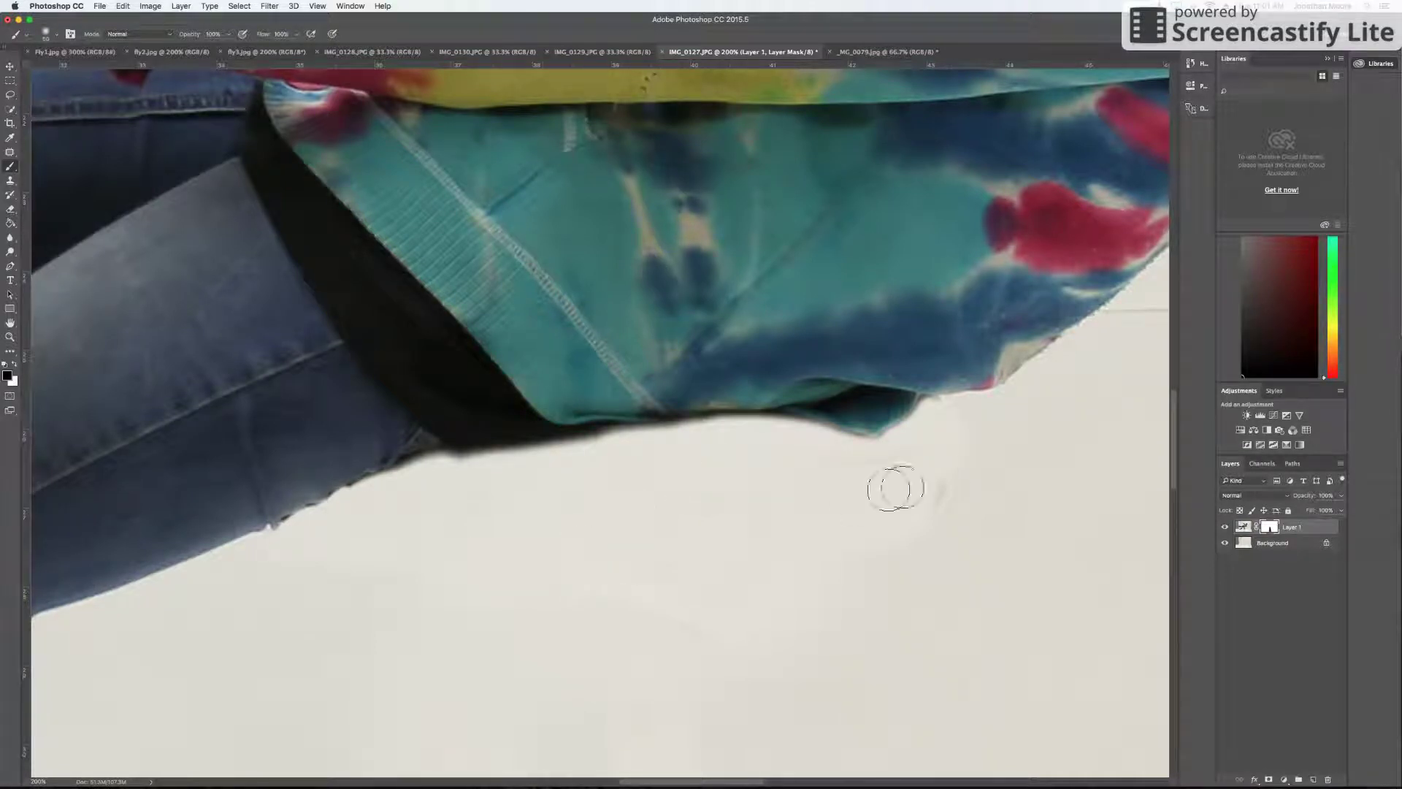
mouse_move(971, 387)
left_mouse_down()
mouse_move(975, 329)
mouse_move(979, 366)
mouse_move(1000, 292)
left_mouse_up()
key("x")
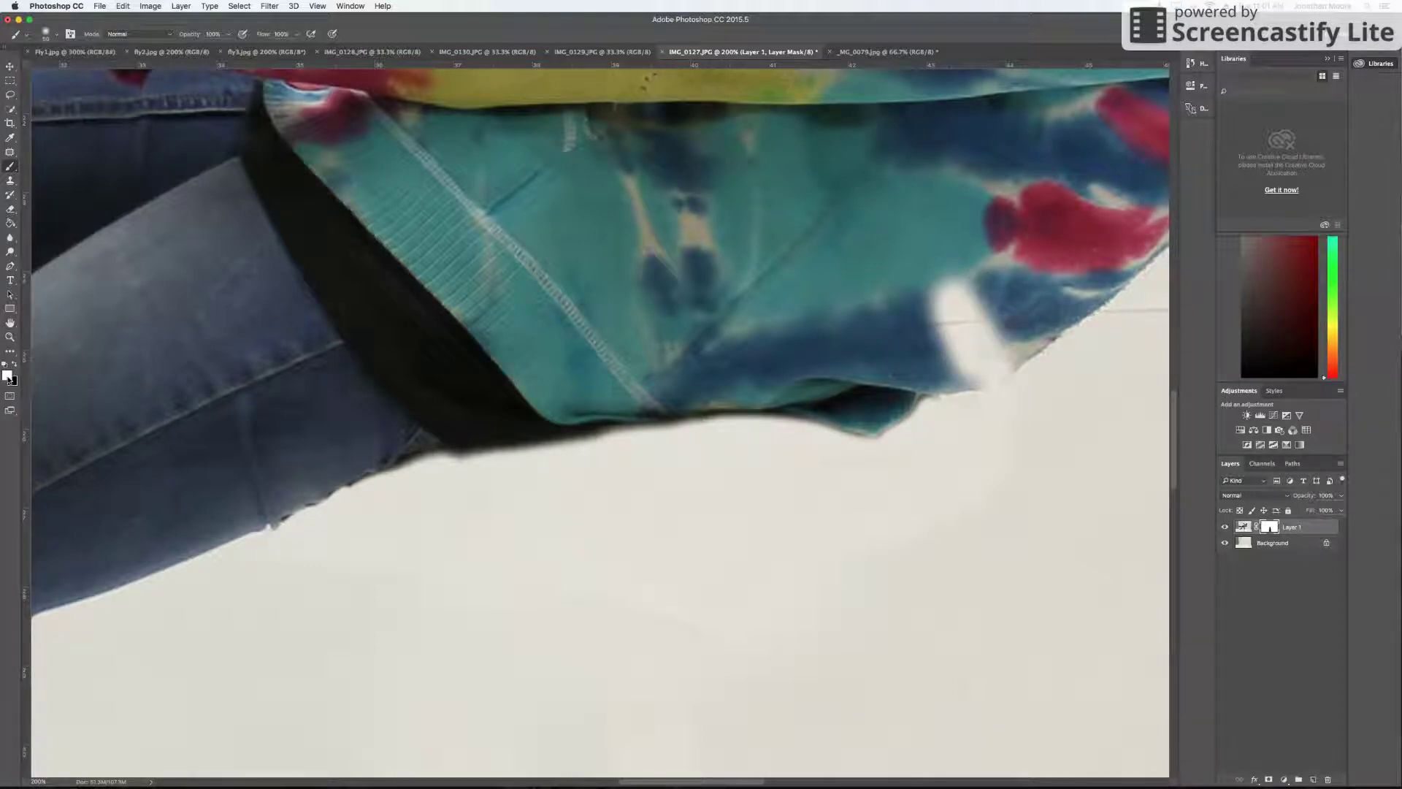
mouse_move(1007, 281)
left_mouse_down()
mouse_move(953, 318)
mouse_move(941, 305)
mouse_move(1004, 341)
mouse_move(1001, 355)
mouse_move(946, 352)
mouse_move(937, 342)
mouse_move(979, 360)
mouse_move(957, 354)
mouse_move(951, 303)
mouse_move(959, 349)
left_mouse_up()
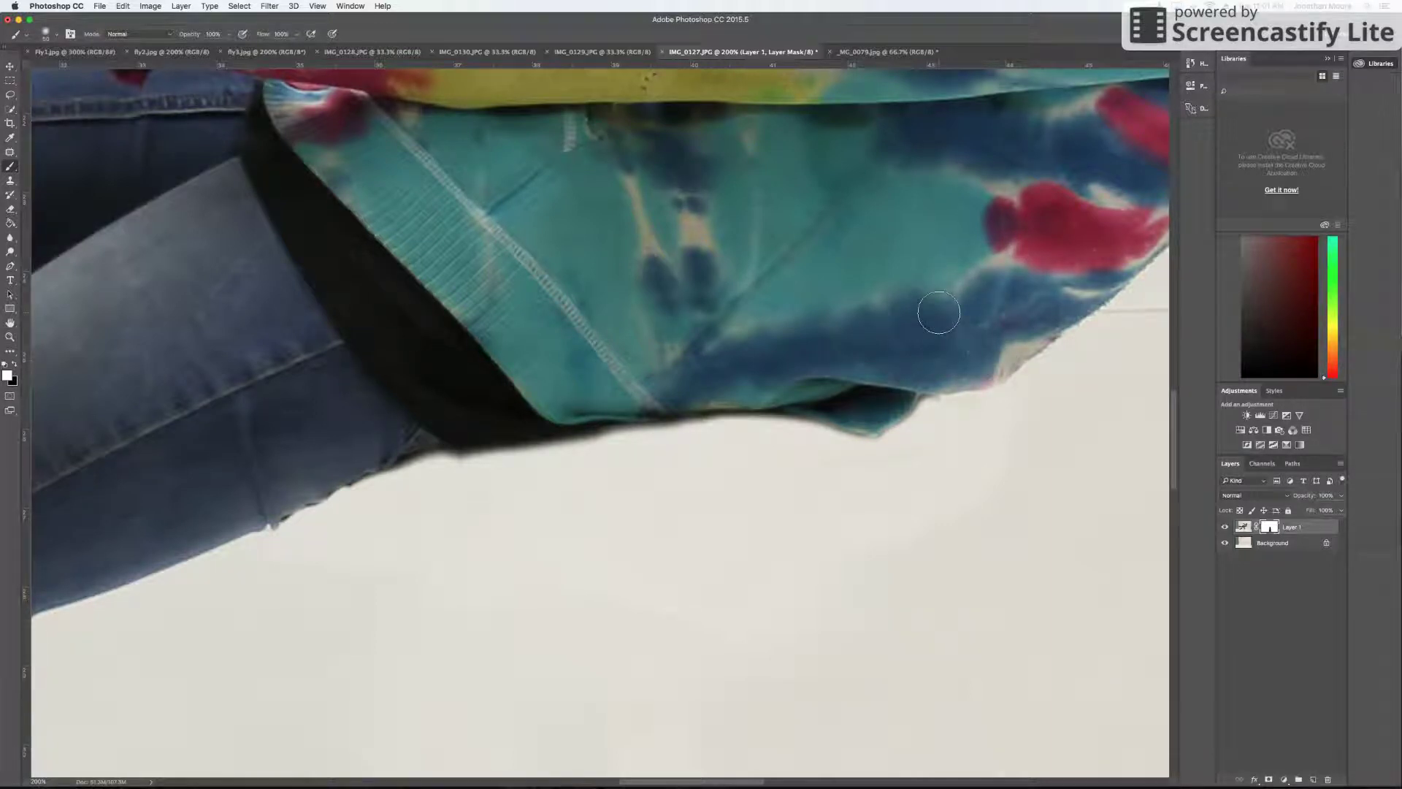
key("super+minus")
key("super+minus")
key("super+minus")
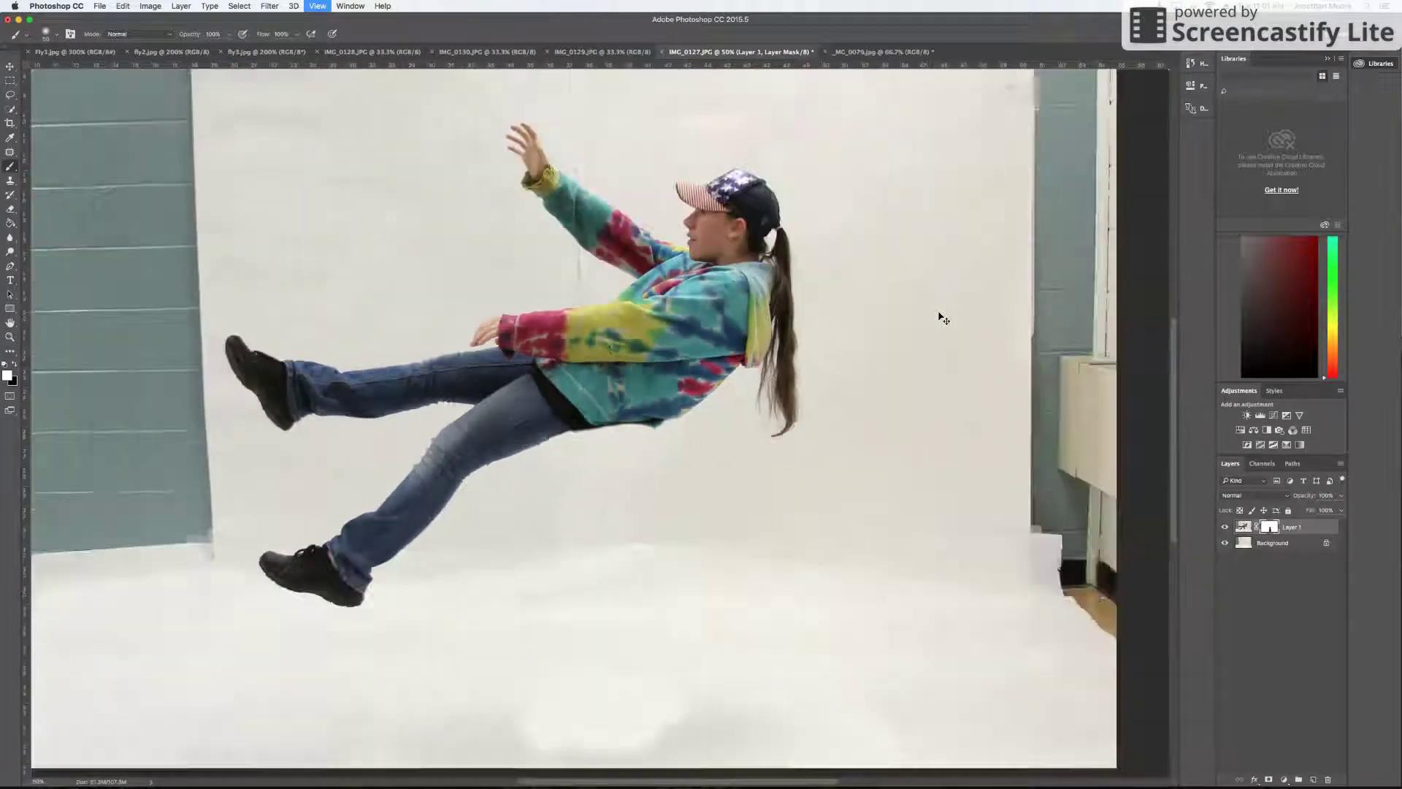
Zoom out, then zoom to 66.7% and scroll down to the floor beneath the feet.
key("super+minus")
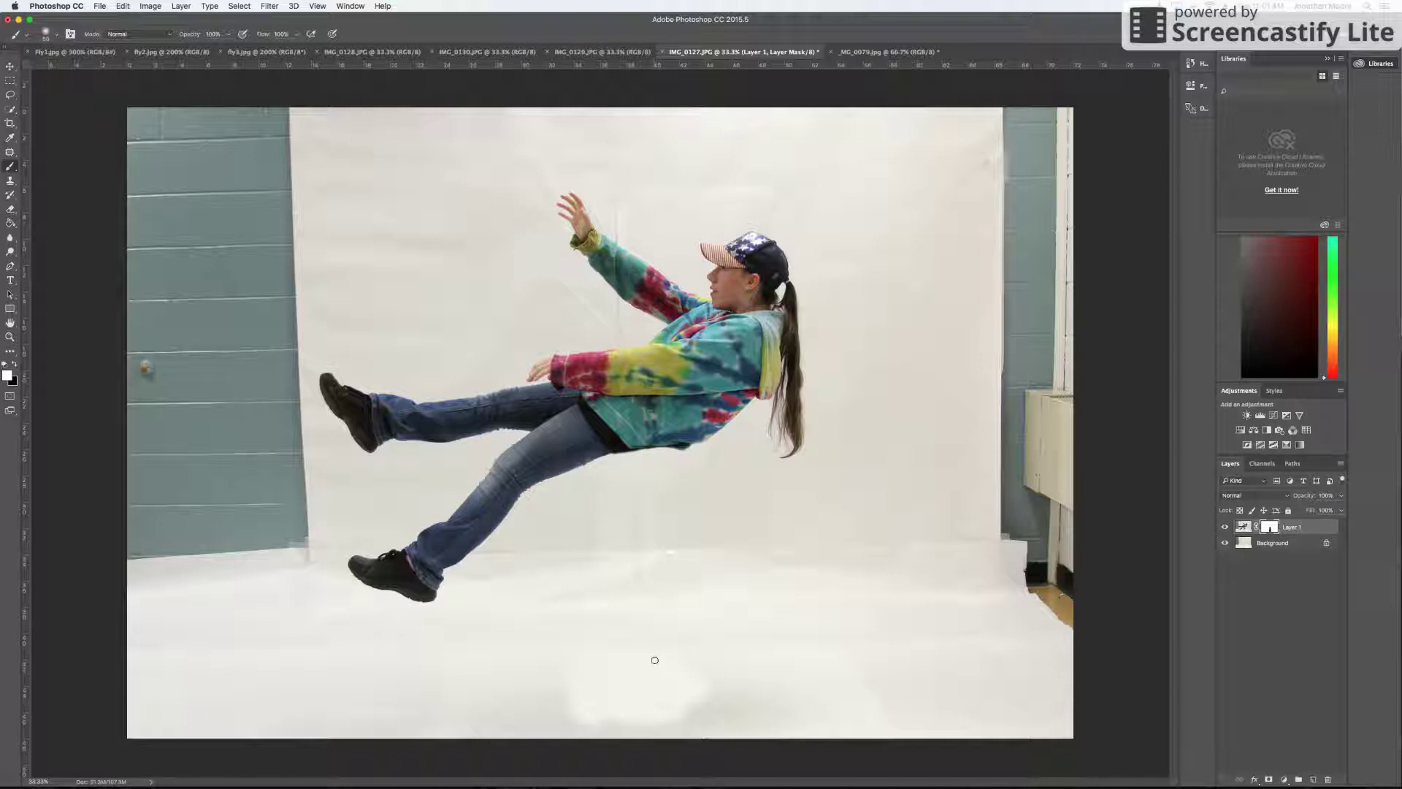
key("super+equal")
key("super+equal")
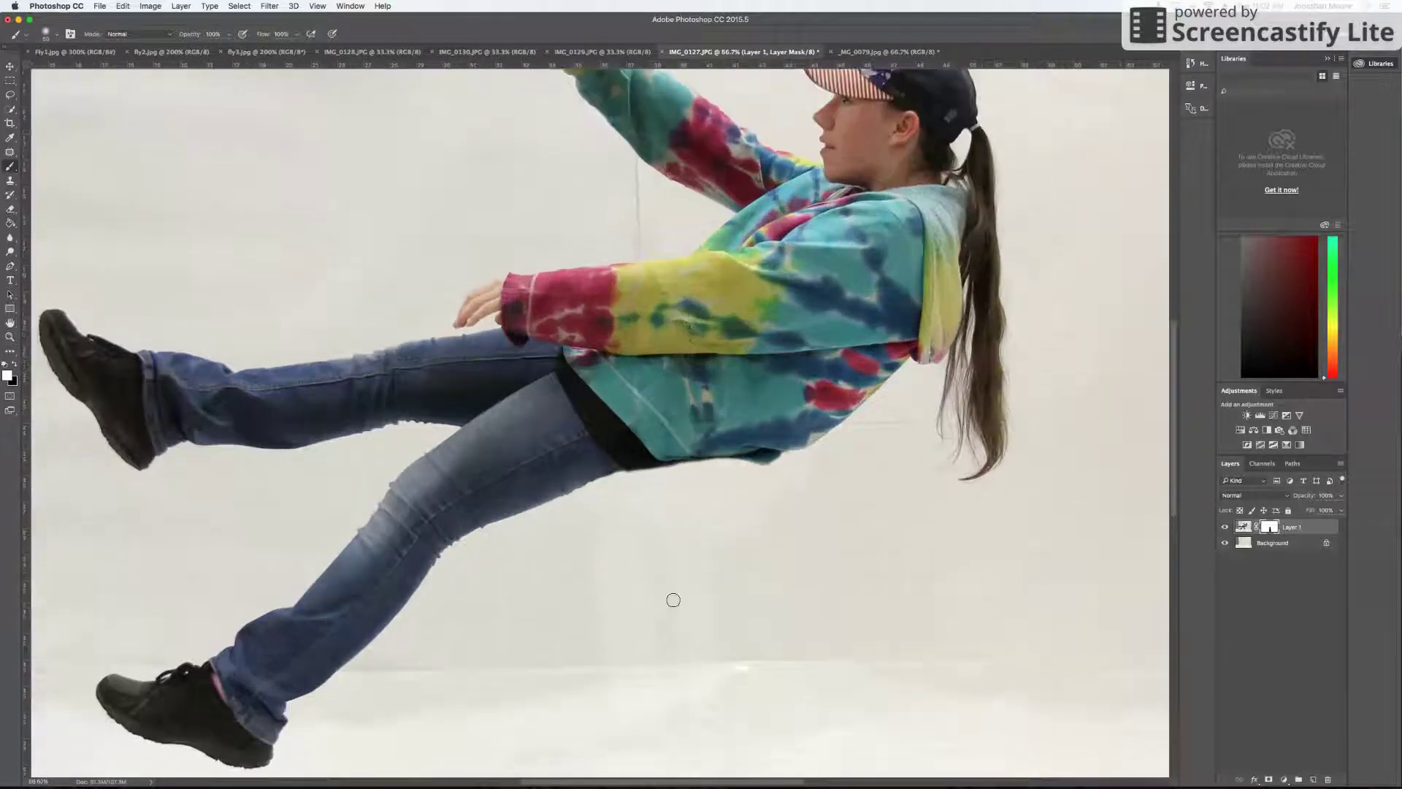
scroll(673, 600, "down", 8)
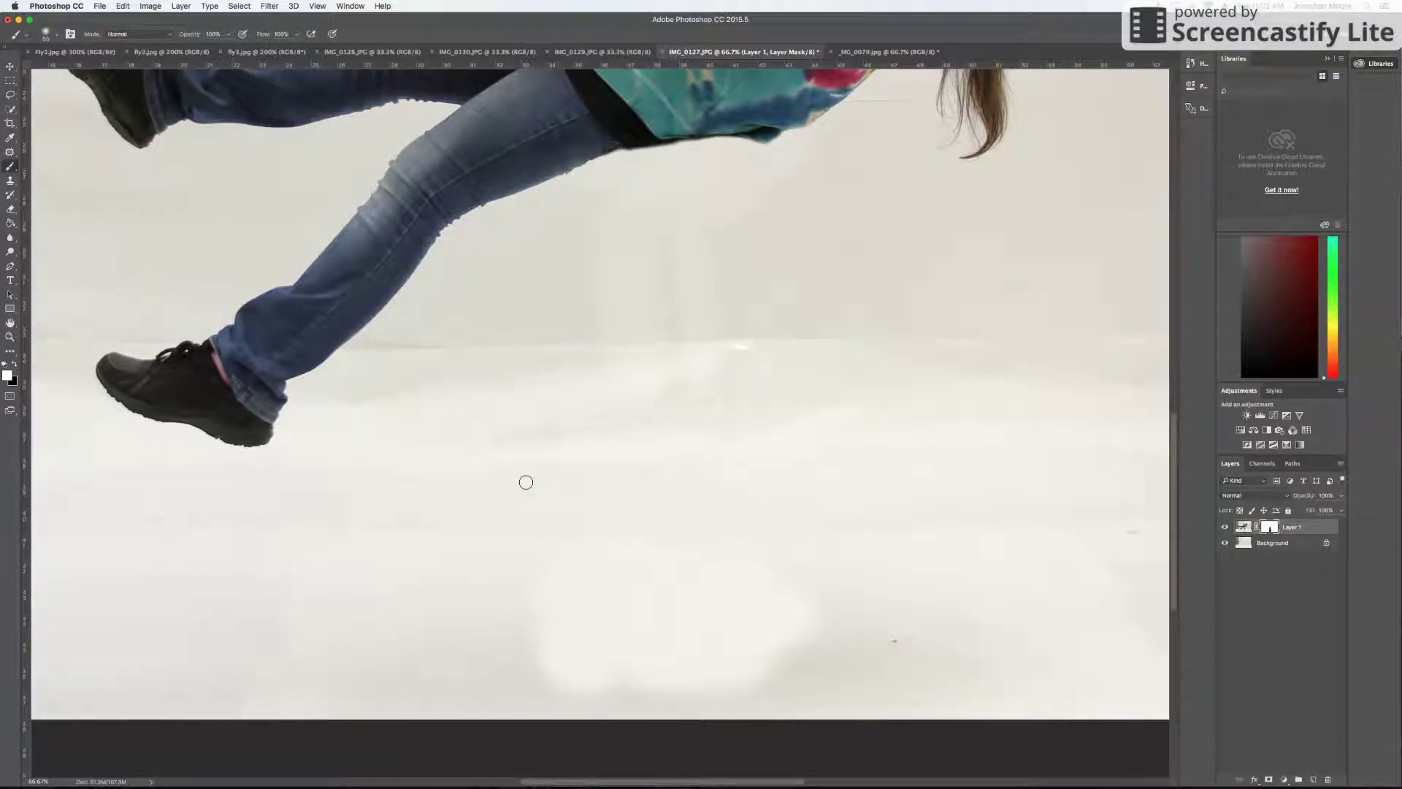
Select the Patch Tool from the healing tools group.
left_click(11, 152)
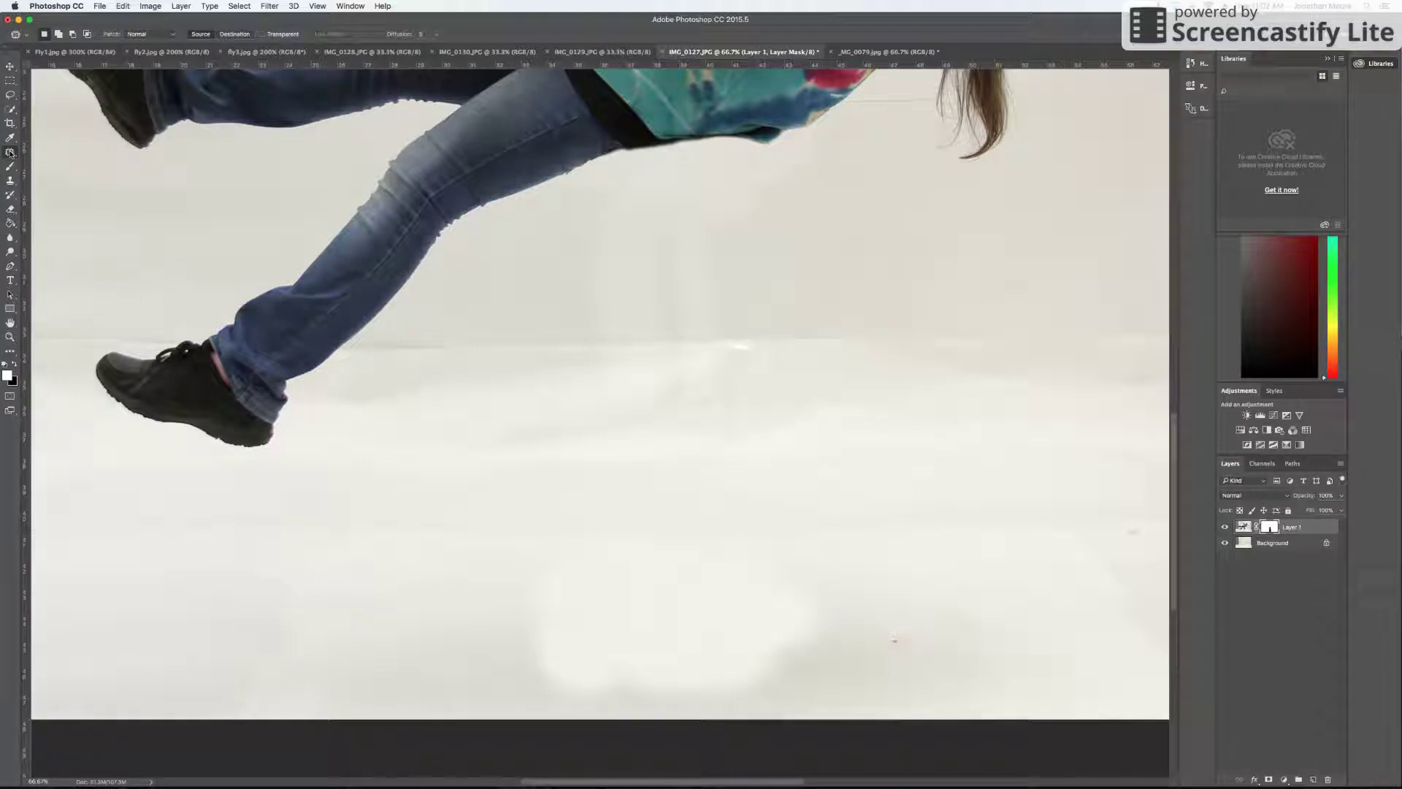
left_click(10, 153)
left_click(53, 151)
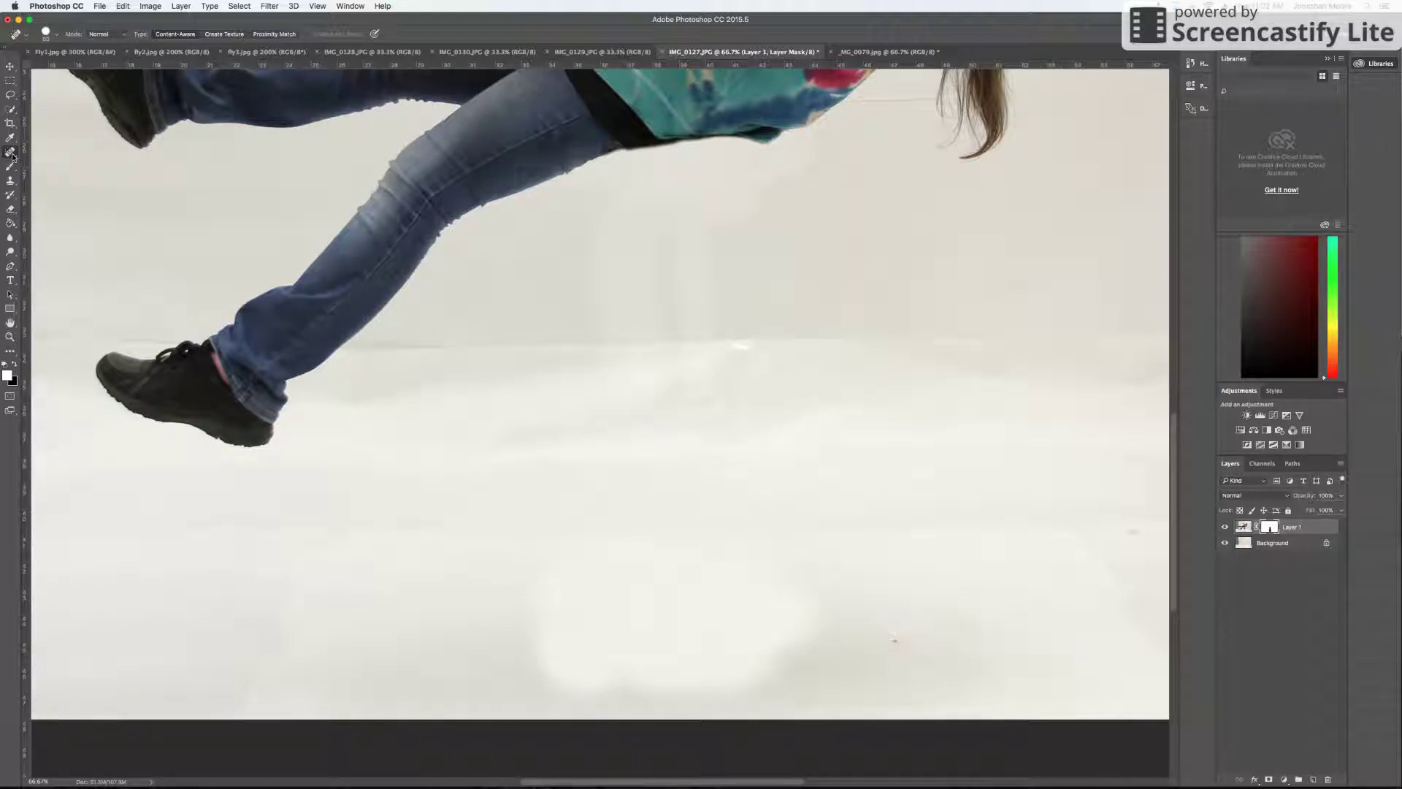
right_click(13, 156)
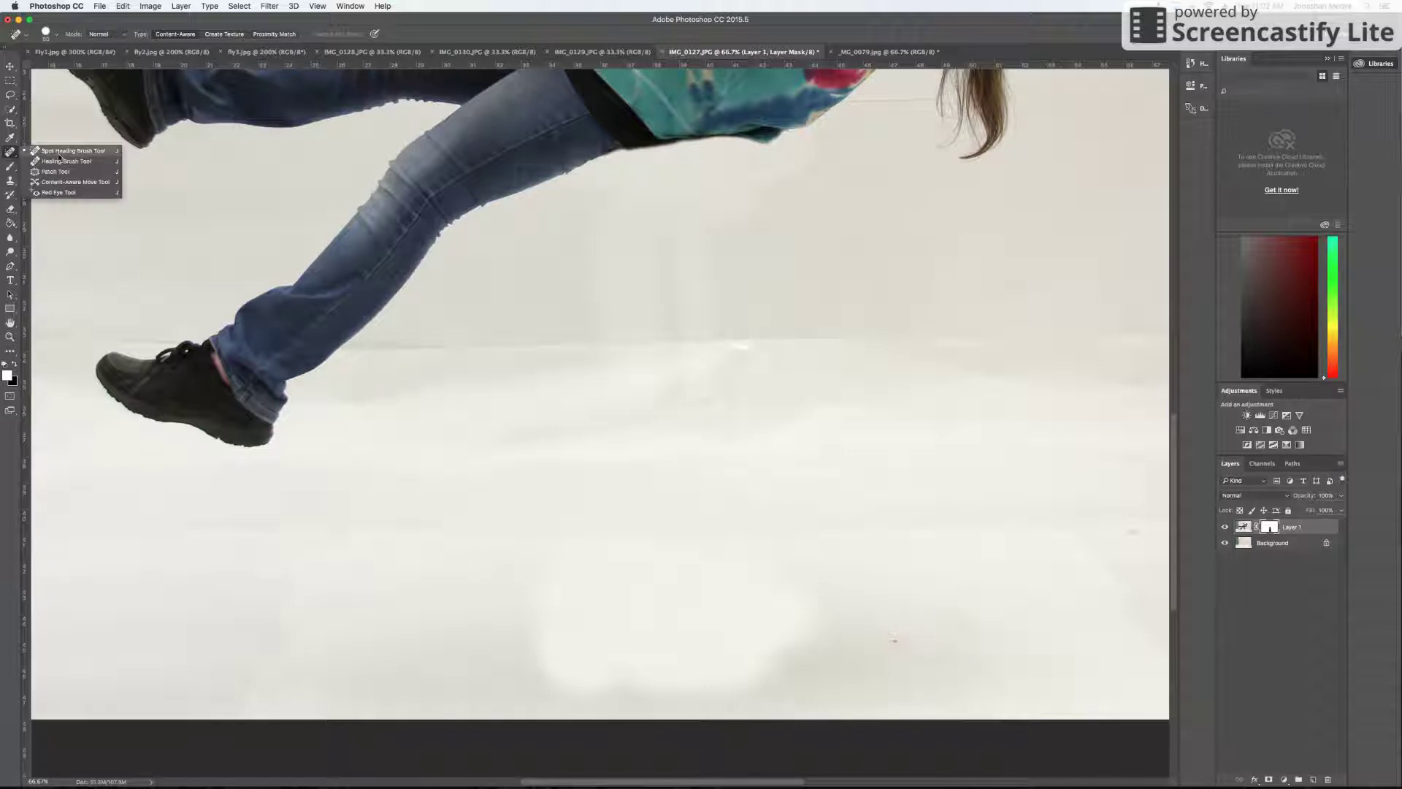
left_click(78, 175)
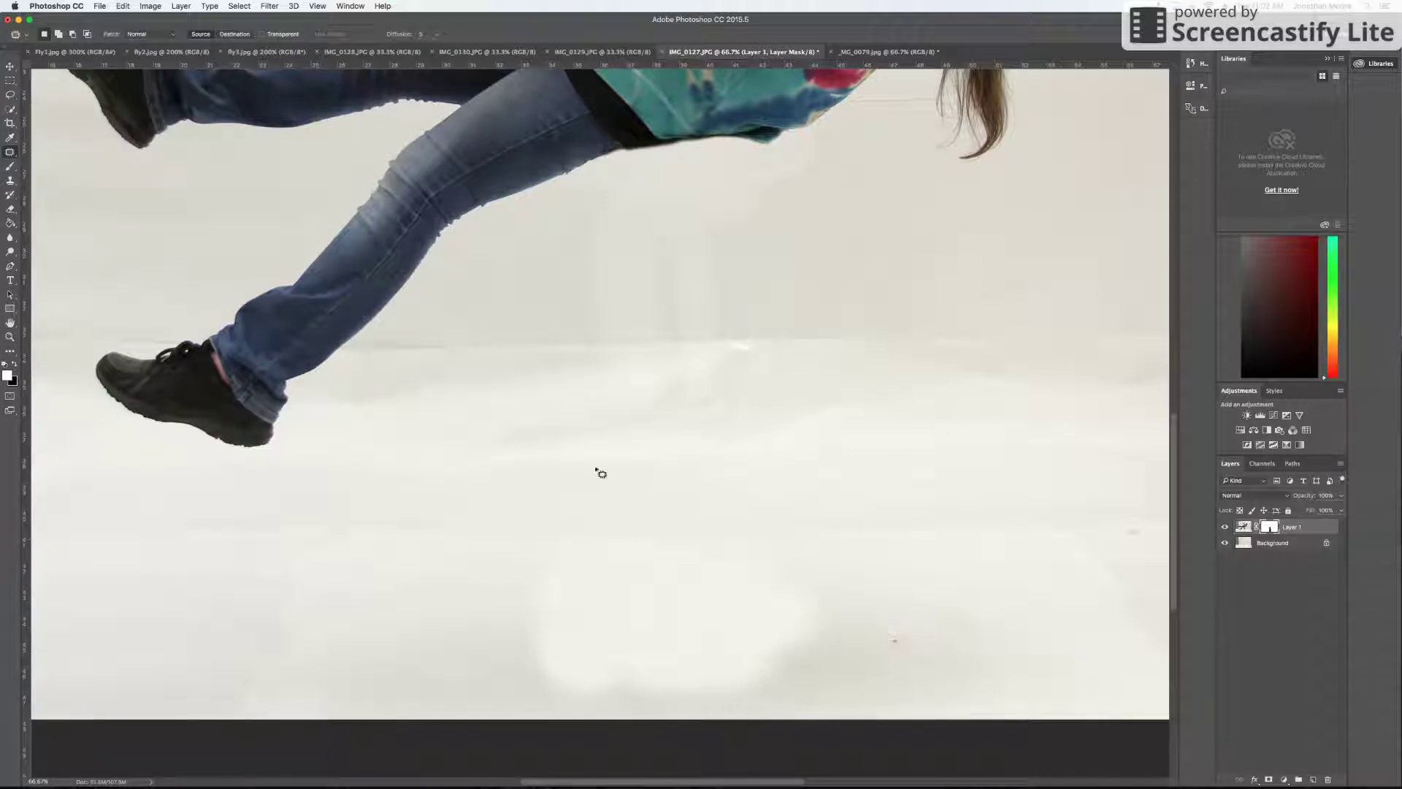
Outline the bright floor blotch, drag it onto clean floor, deselect and zoom out.
scroll(764, 479, "down", 1)
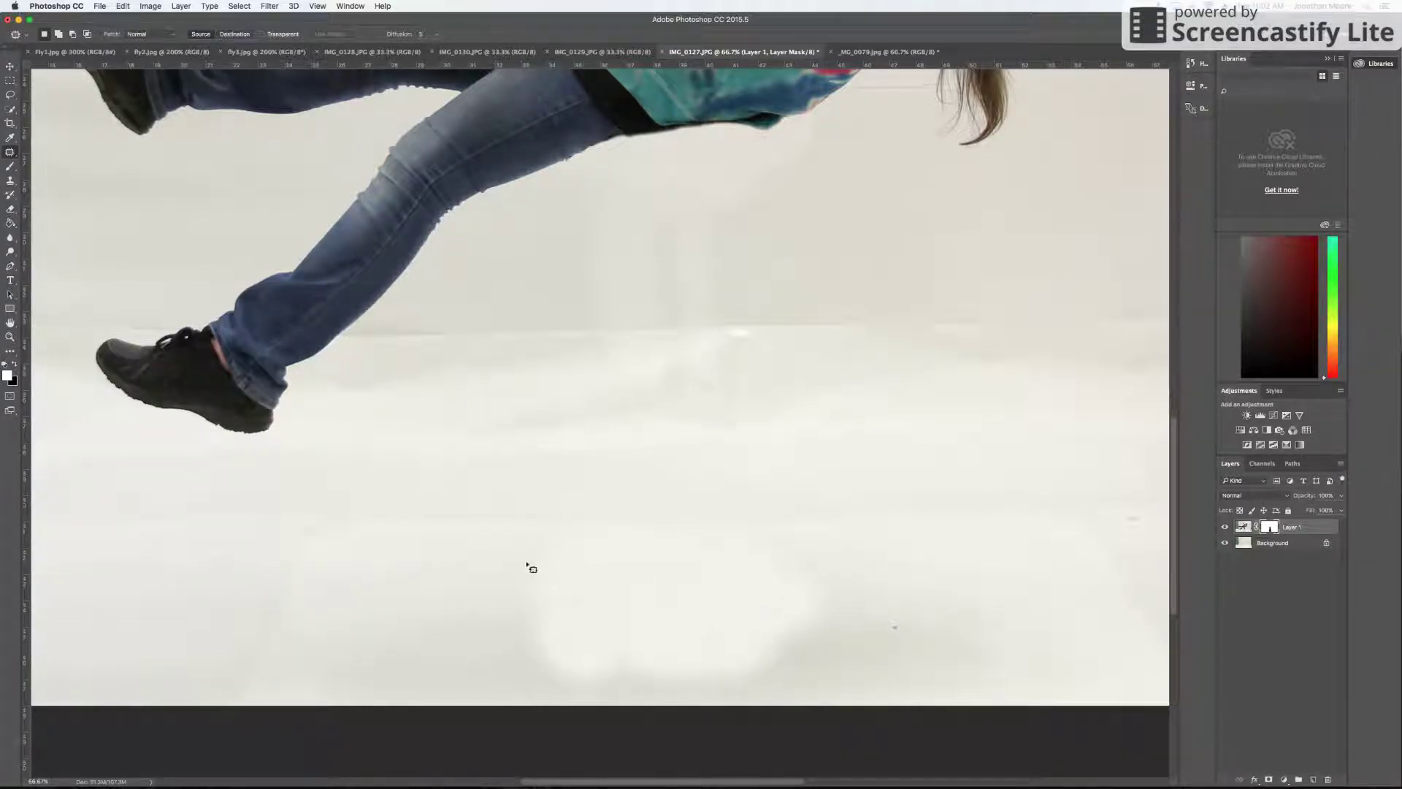
mouse_move(525, 561)
left_mouse_down()
mouse_move(488, 589)
mouse_move(505, 644)
mouse_move(556, 691)
mouse_move(599, 667)
mouse_move(627, 605)
mouse_move(566, 557)
mouse_move(518, 562)
left_mouse_up()
left_click_drag(562, 607, 453, 612)
key("super+d")
key("super+minus")
key("super+minus")
key("super+minus")
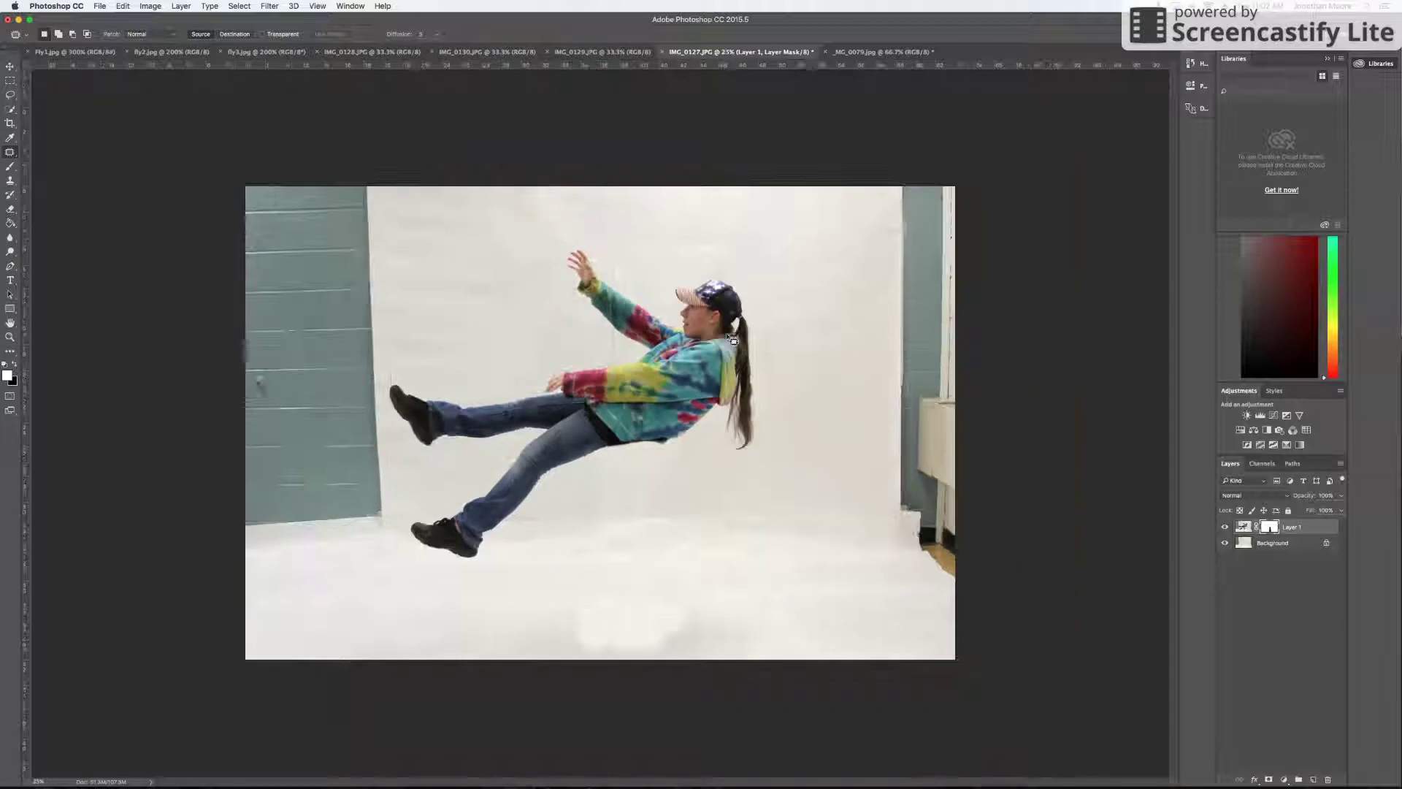
Flatten the layers with Layer > Flatten Image and zoom back to 66.7%.
left_click(181, 6)
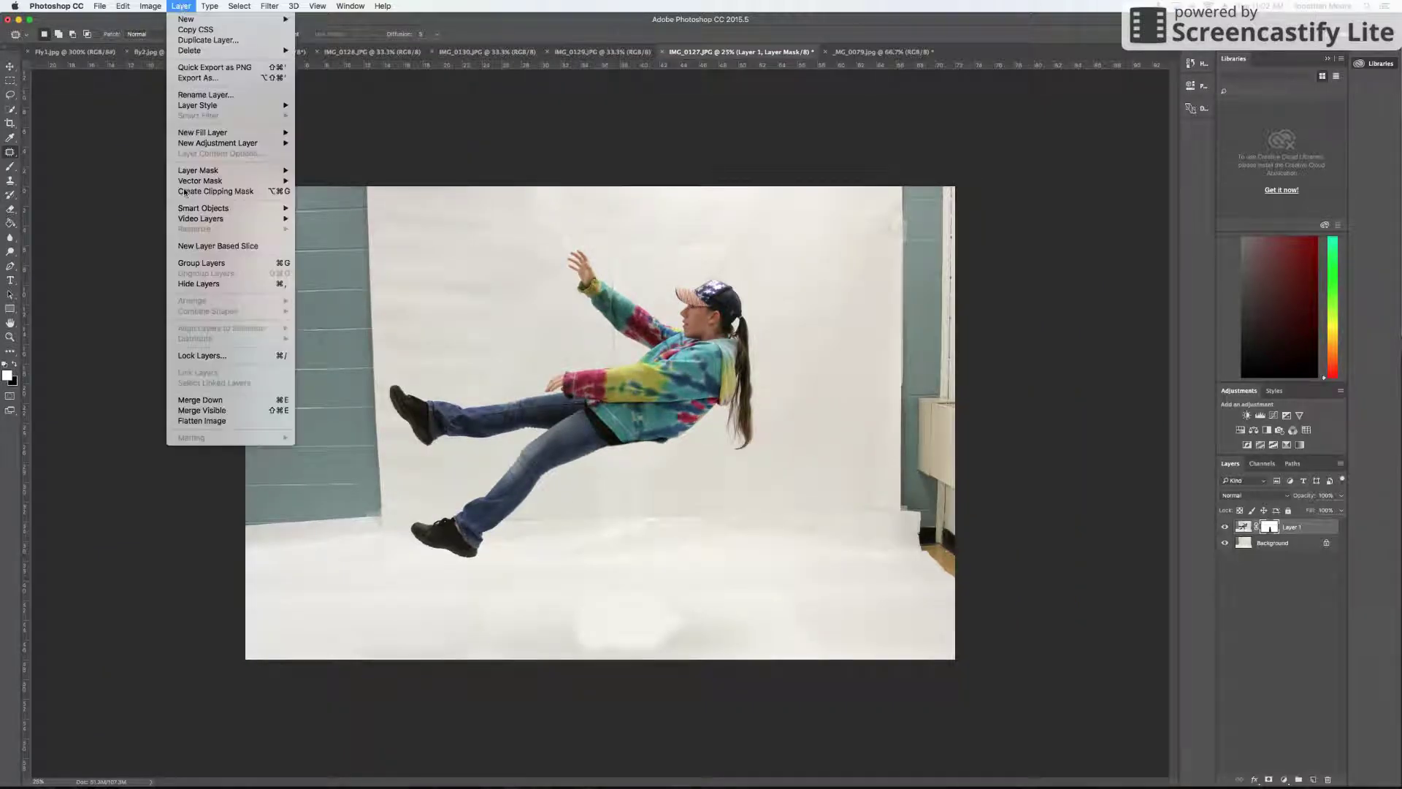
left_click(226, 422)
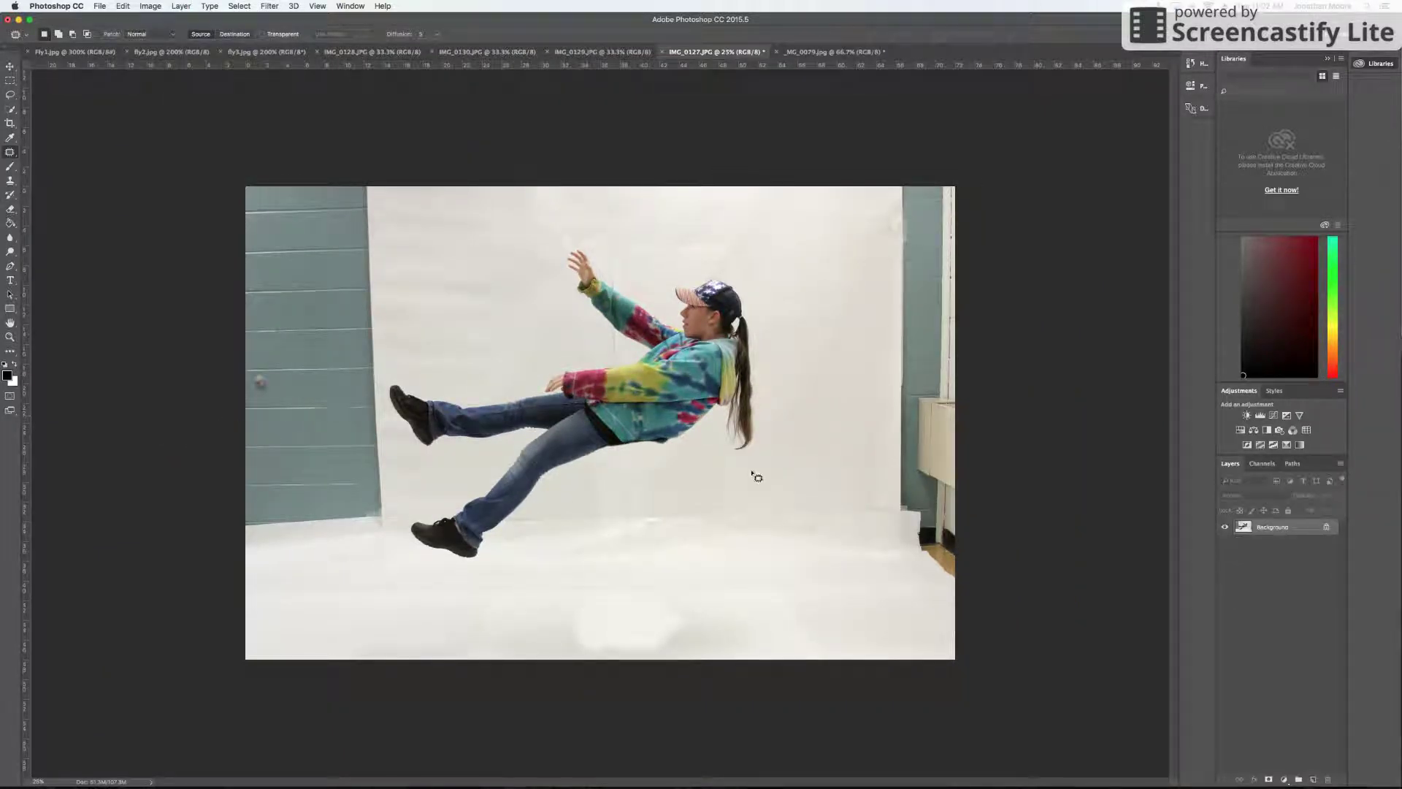
key("super+plus")
key("super+plus")
key("super+plus")
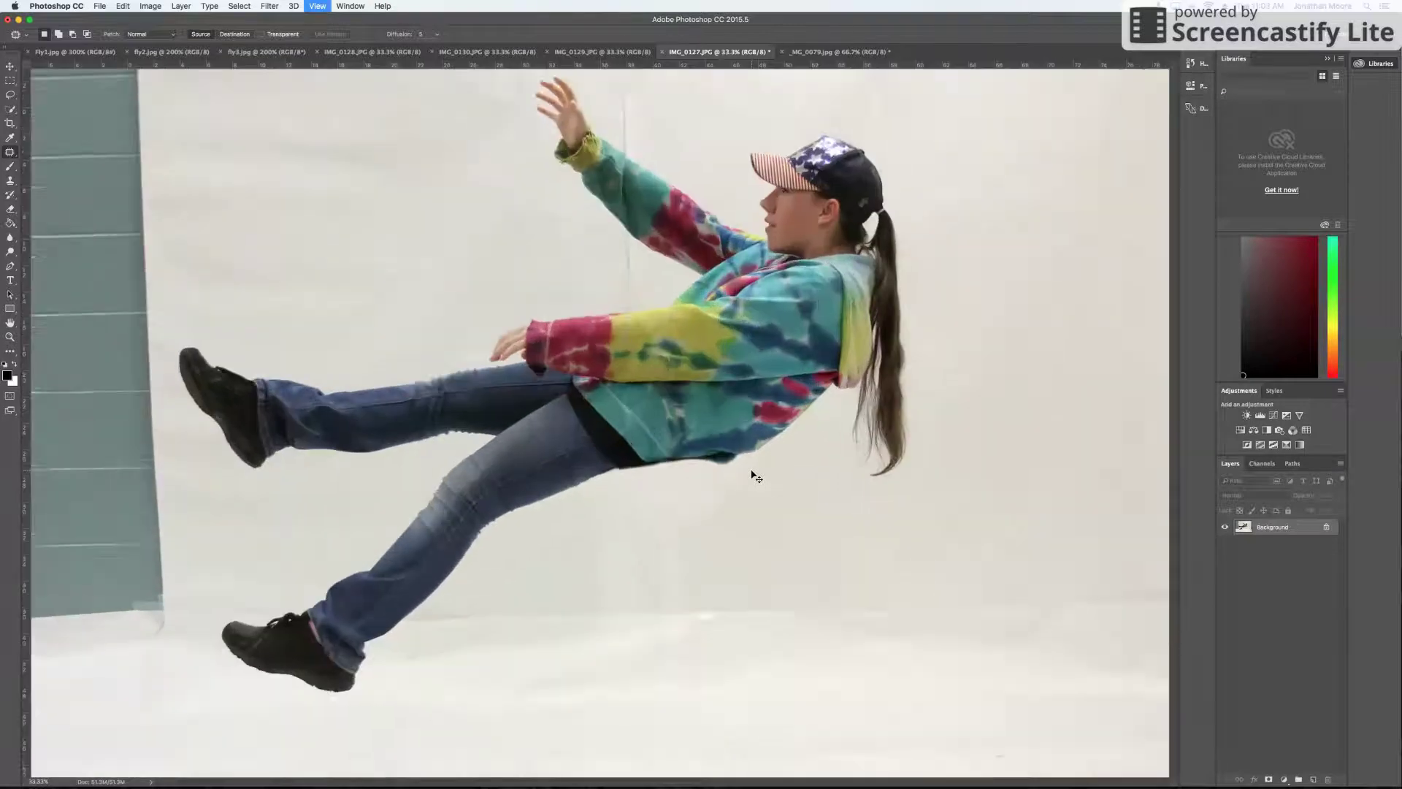
Patch the bright spots on the floor below the legs with nearby clean floor.
scroll(733, 515, "down", 5)
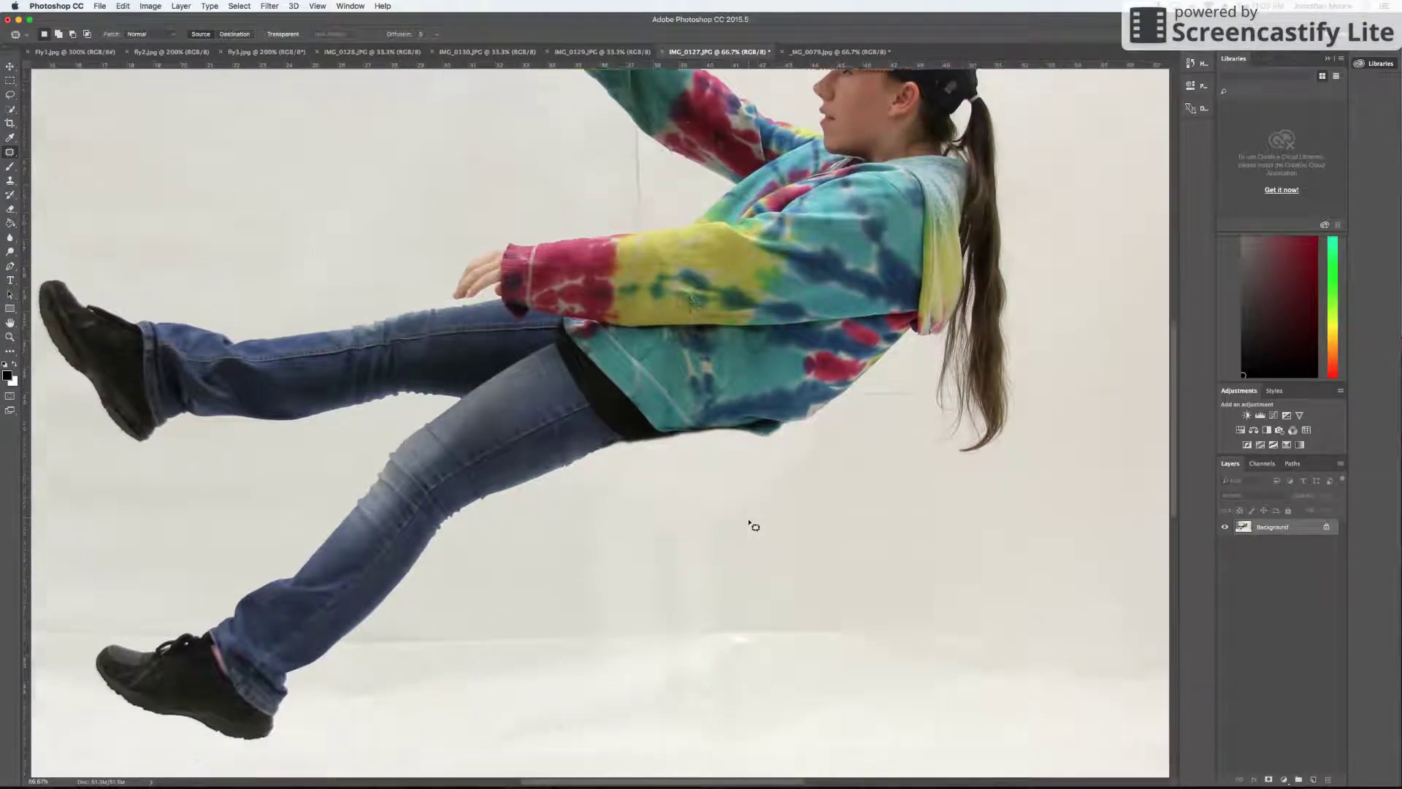
scroll(746, 515, "down", 5)
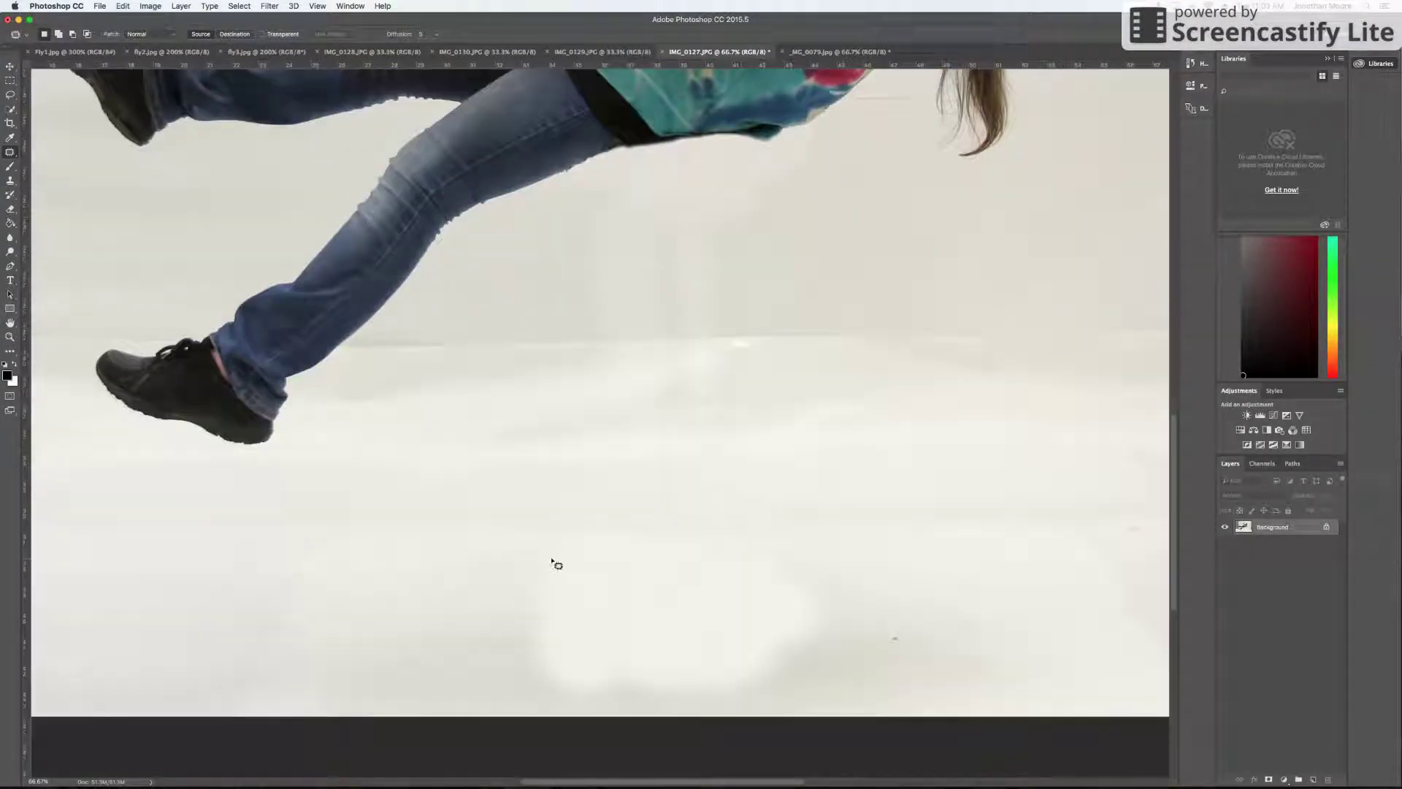
mouse_move(551, 561)
left_mouse_down()
mouse_move(492, 682)
mouse_move(613, 701)
mouse_move(570, 541)
mouse_move(537, 566)
mouse_move(417, 594)
mouse_move(491, 582)
left_mouse_up()
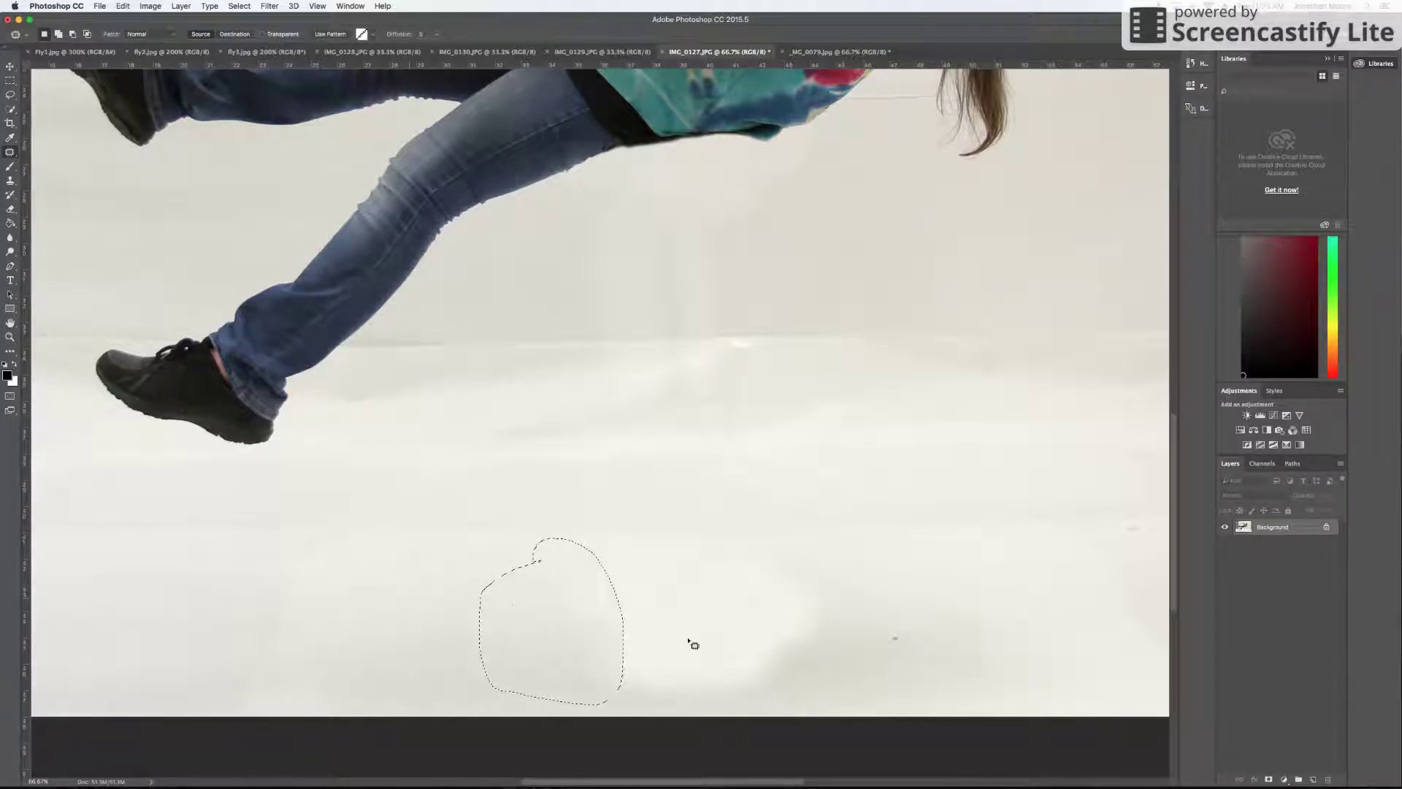
mouse_move(722, 654)
left_mouse_down()
mouse_move(762, 679)
mouse_move(869, 663)
mouse_move(920, 626)
mouse_move(781, 589)
mouse_move(705, 616)
mouse_move(731, 654)
mouse_move(1002, 612)
left_mouse_up()
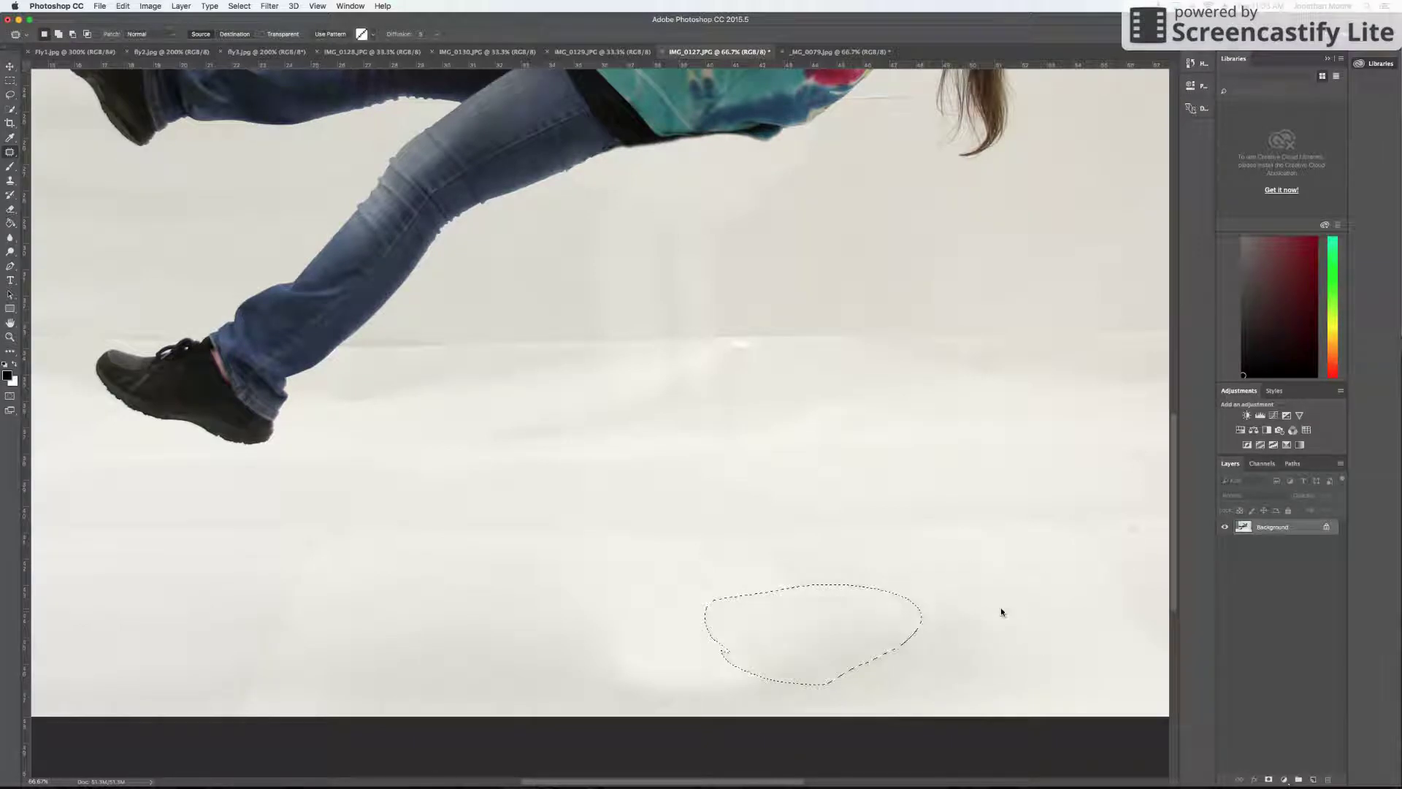
left_click(942, 643)
mouse_move(613, 689)
left_mouse_down()
mouse_move(813, 688)
mouse_move(724, 640)
mouse_move(599, 652)
mouse_move(598, 671)
mouse_move(628, 681)
mouse_move(438, 660)
left_mouse_up()
left_click(485, 642)
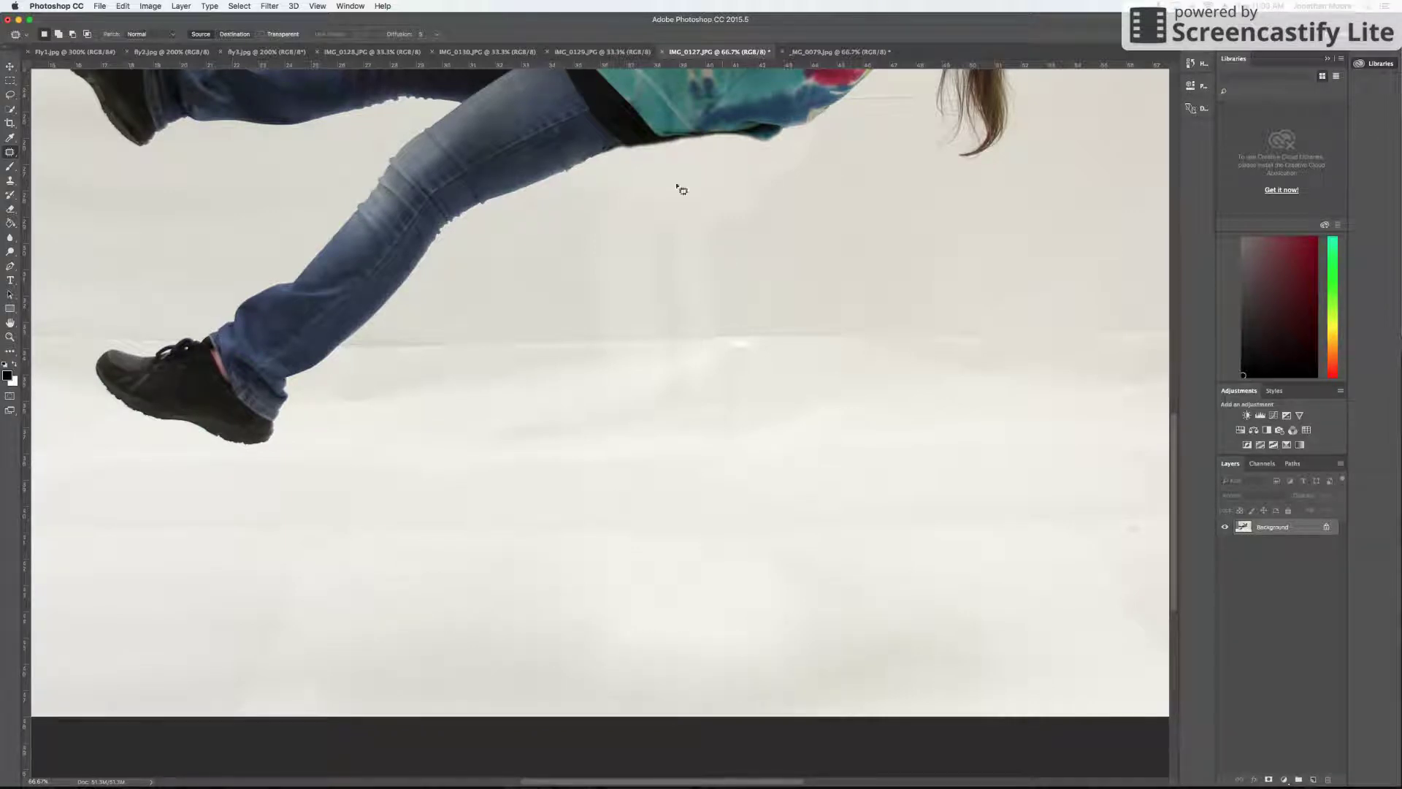
Patch two spots on the backdrop with adjacent clean backdrop.
mouse_move(672, 172)
left_mouse_down()
mouse_move(617, 321)
mouse_move(734, 298)
mouse_move(756, 199)
mouse_move(667, 172)
mouse_move(778, 233)
mouse_move(860, 228)
left_mouse_up()
left_click(693, 387)
mouse_move(736, 195)
left_mouse_down()
mouse_move(824, 174)
mouse_move(794, 151)
mouse_move(731, 158)
mouse_move(731, 187)
mouse_move(833, 184)
mouse_move(885, 228)
left_mouse_up()
left_click(829, 300)
key("super+minus")
key("super+minus")
key("super+minus")
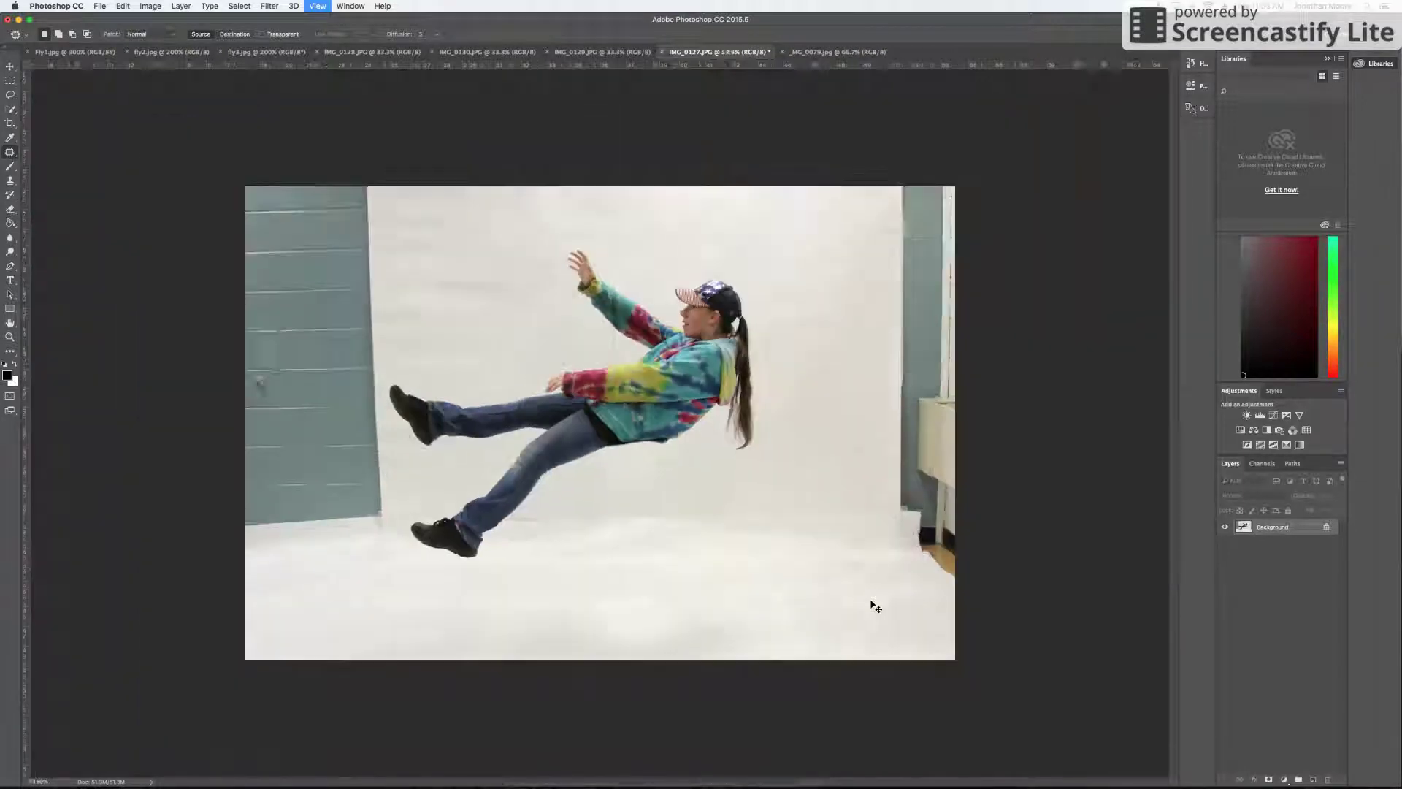
key("super+plus")
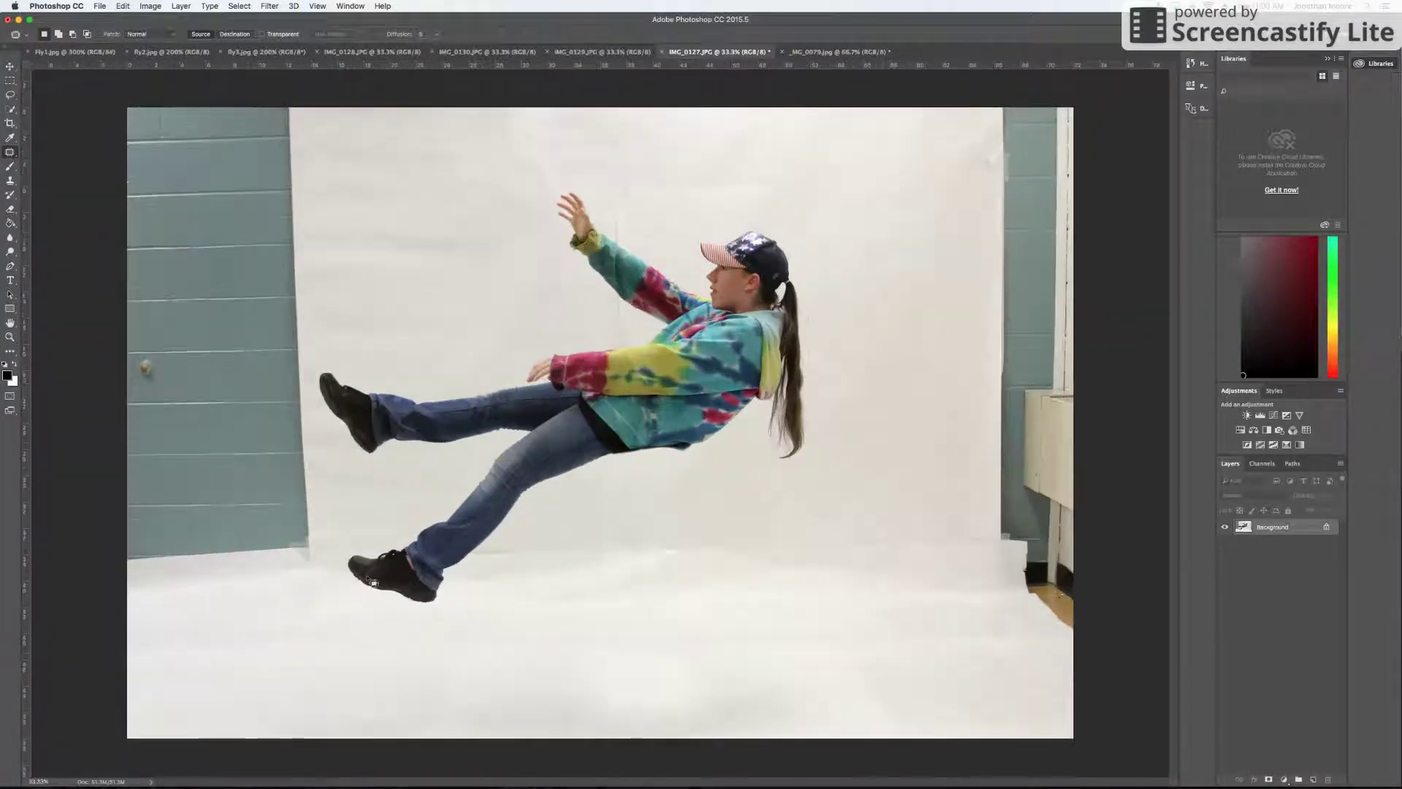
double_click(11, 326)
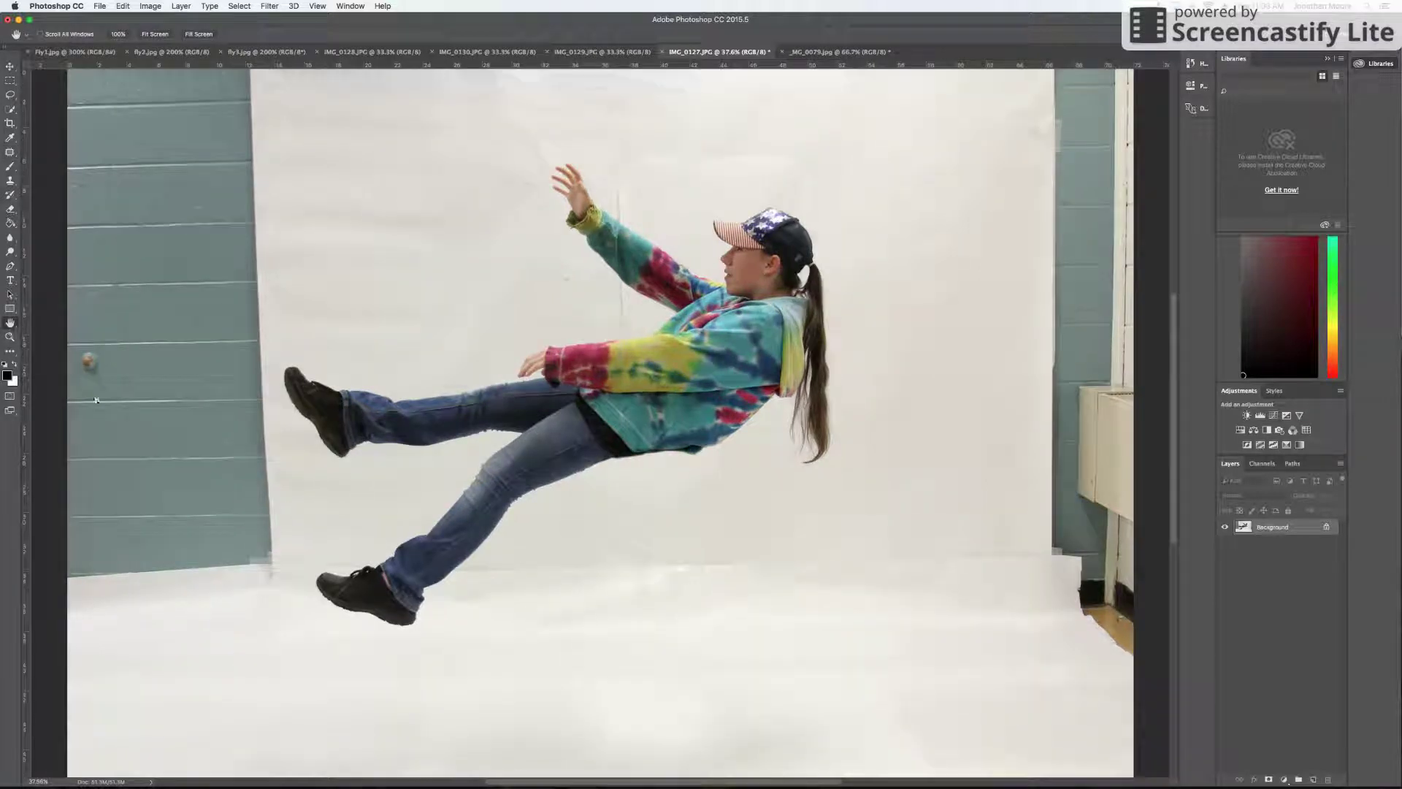
scroll(779, 479, "down", 3)
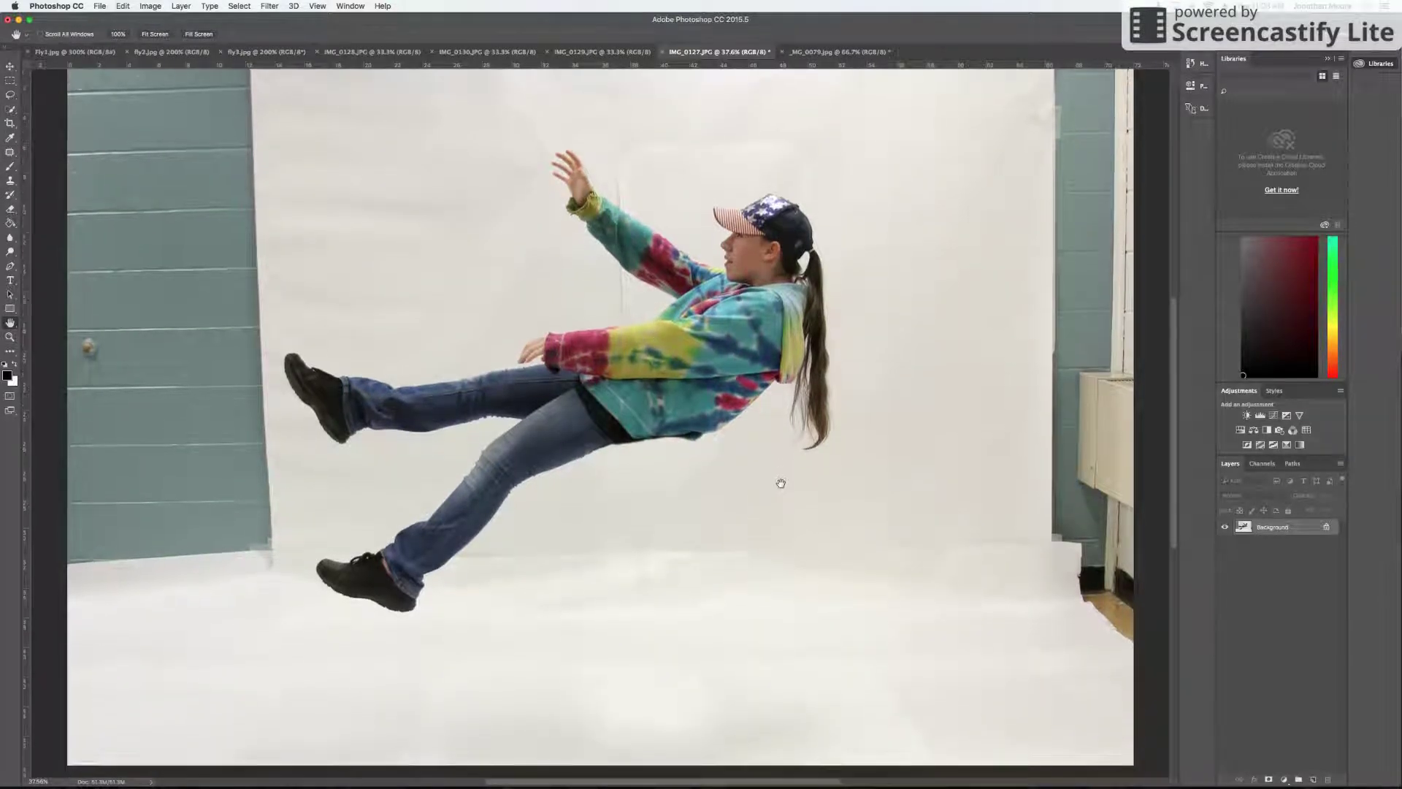
scroll(781, 483, "up", 3)
scroll(780, 483, "down", 2)
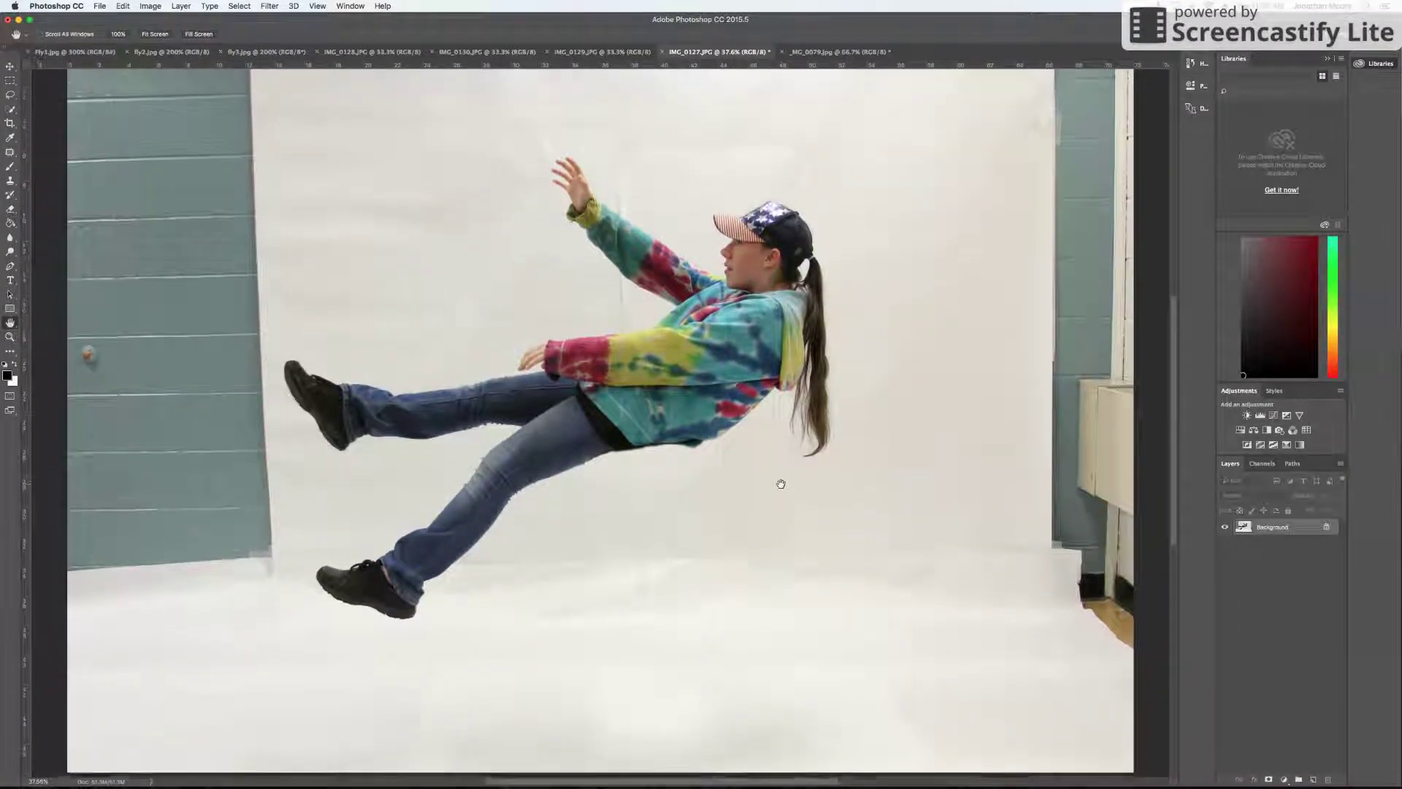
scroll(781, 484, "down", 1)
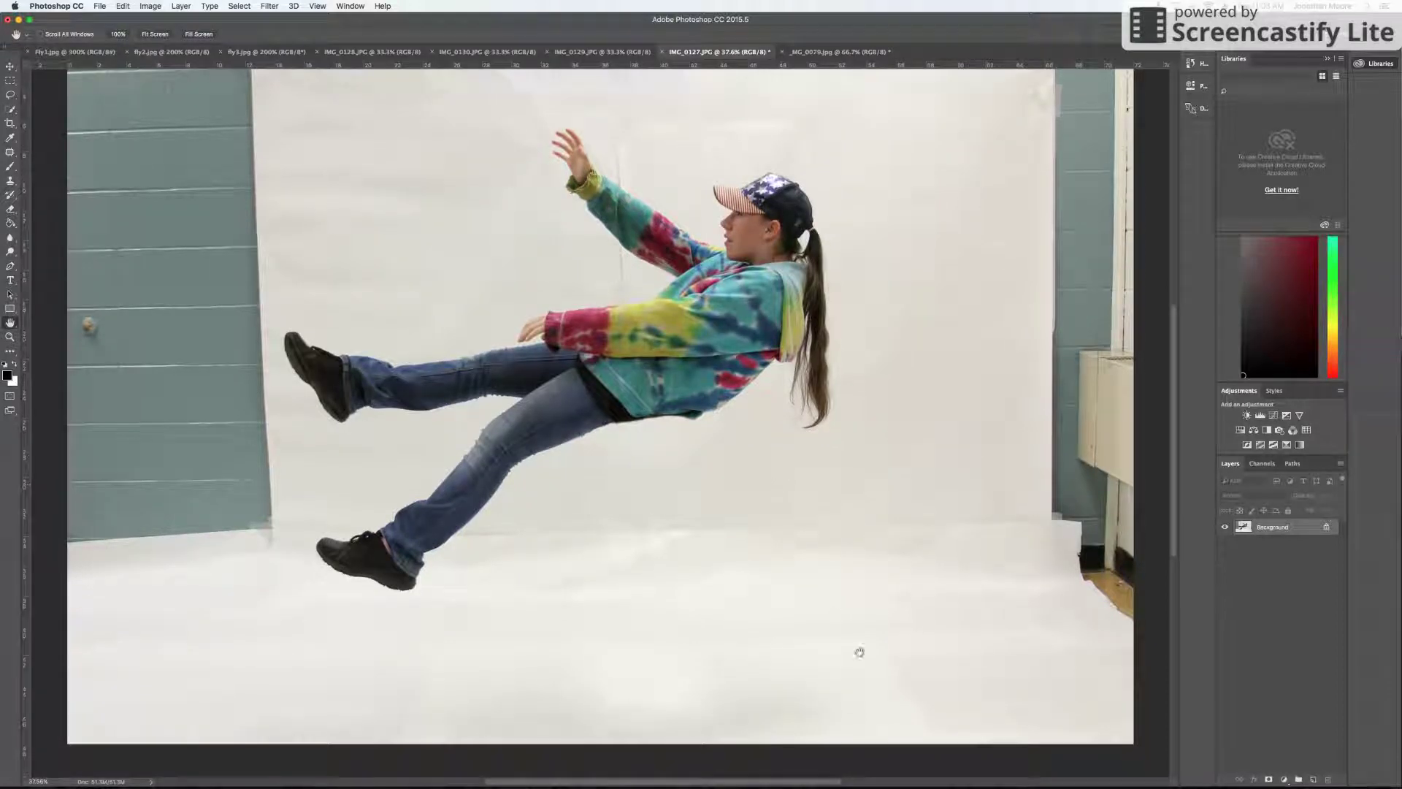